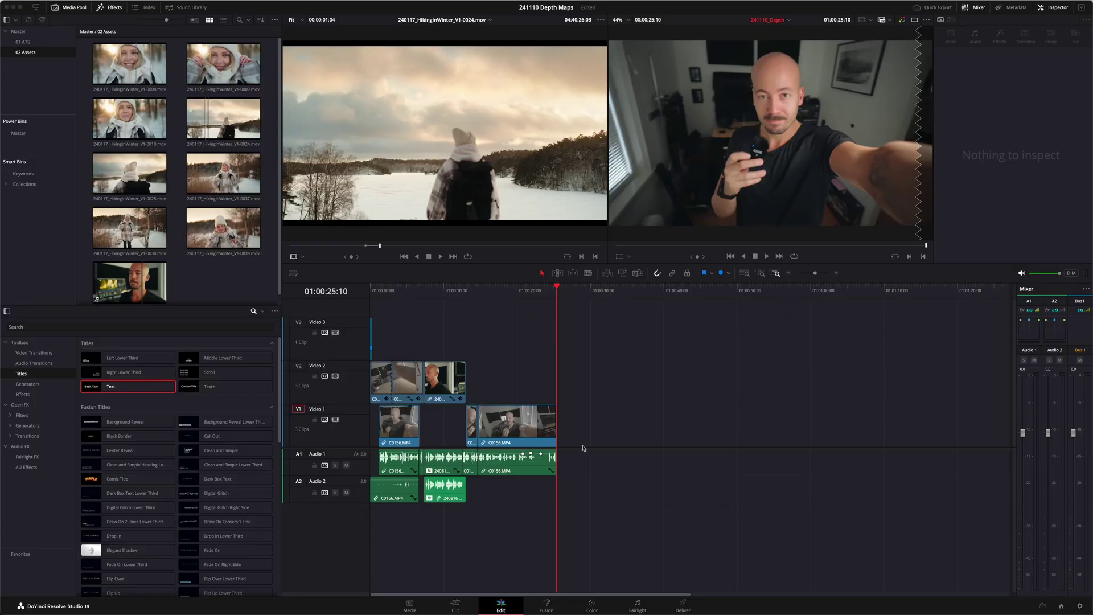
Place the clip 240117_HikingInWinter_V1-0038.mov on Video 1 beyond the existing clips and move the playhead onto it at 01:00:46:07.
mouse_move(534, 296)
mouse_down()
mouse_move(390, 299)
mouse_move(533, 301)
mouse_up()
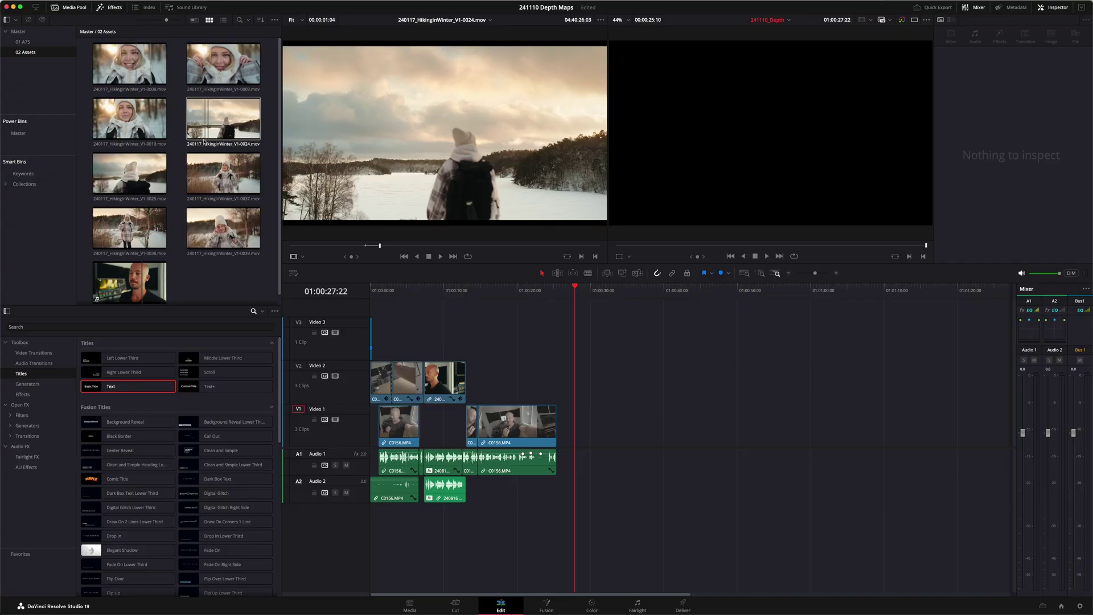
click(226, 147)
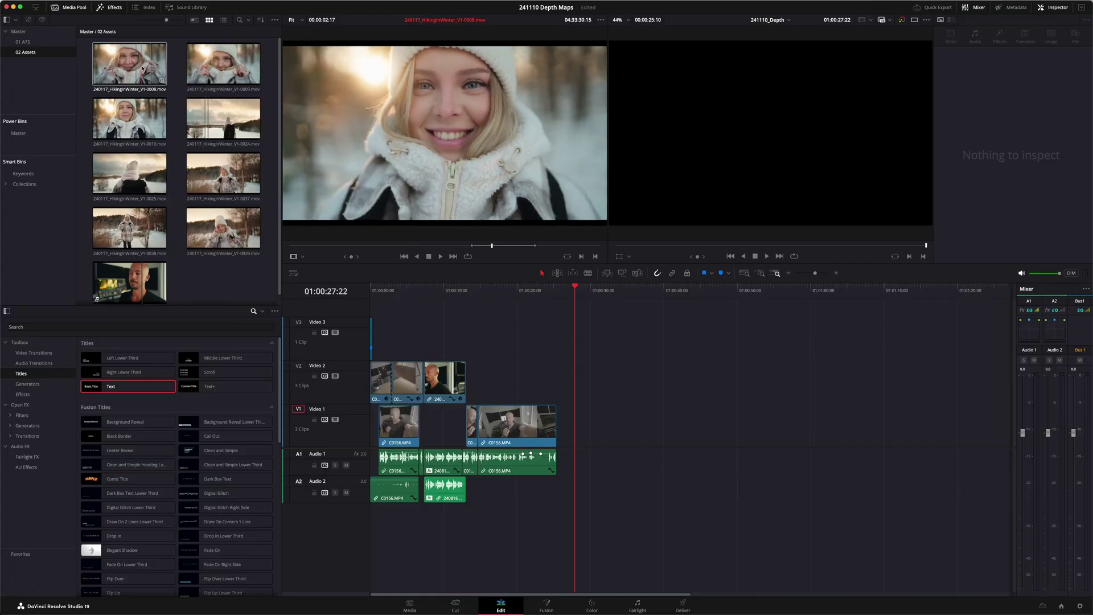
click(151, 67)
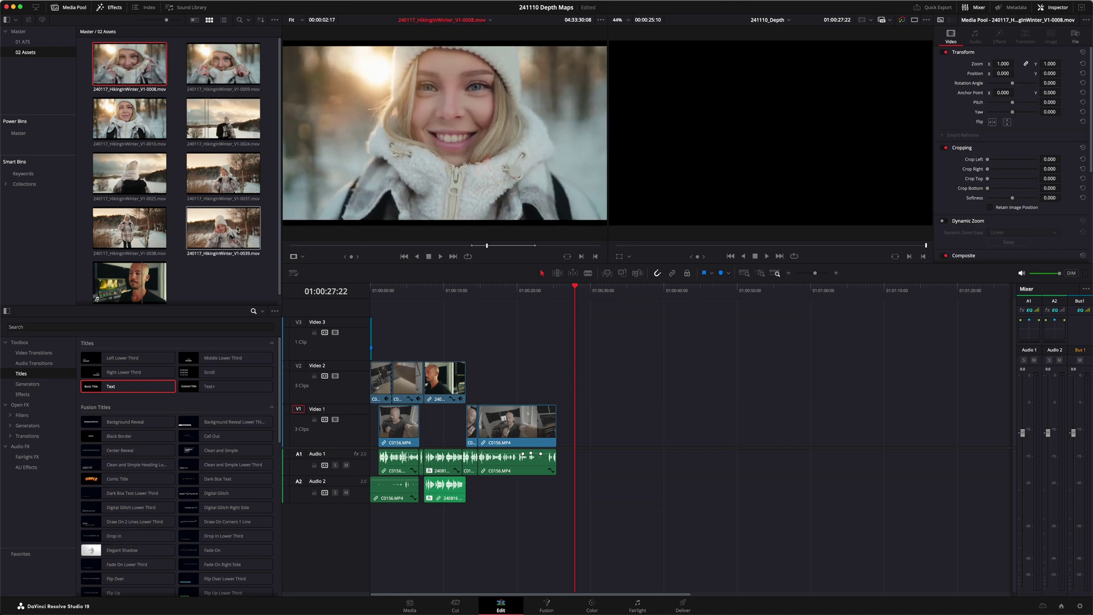
click(170, 241)
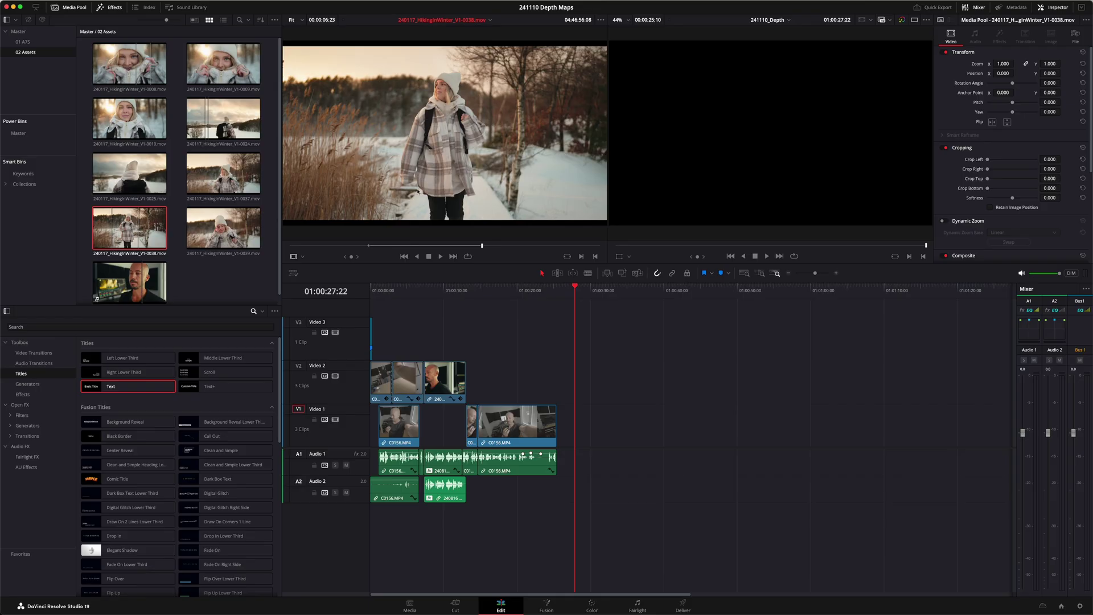
drag(421, 187, 686, 434)
drag(687, 286, 711, 286)
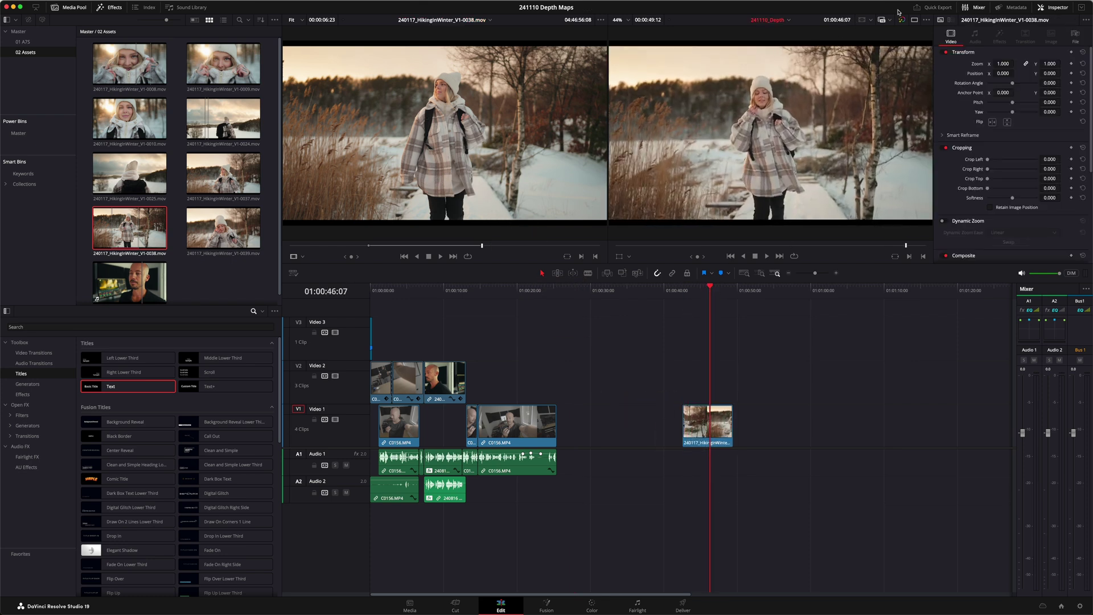
Show only the timeline viewer and set the hiking clip's scaling to Fill so it covers the whole frame.
click(915, 20)
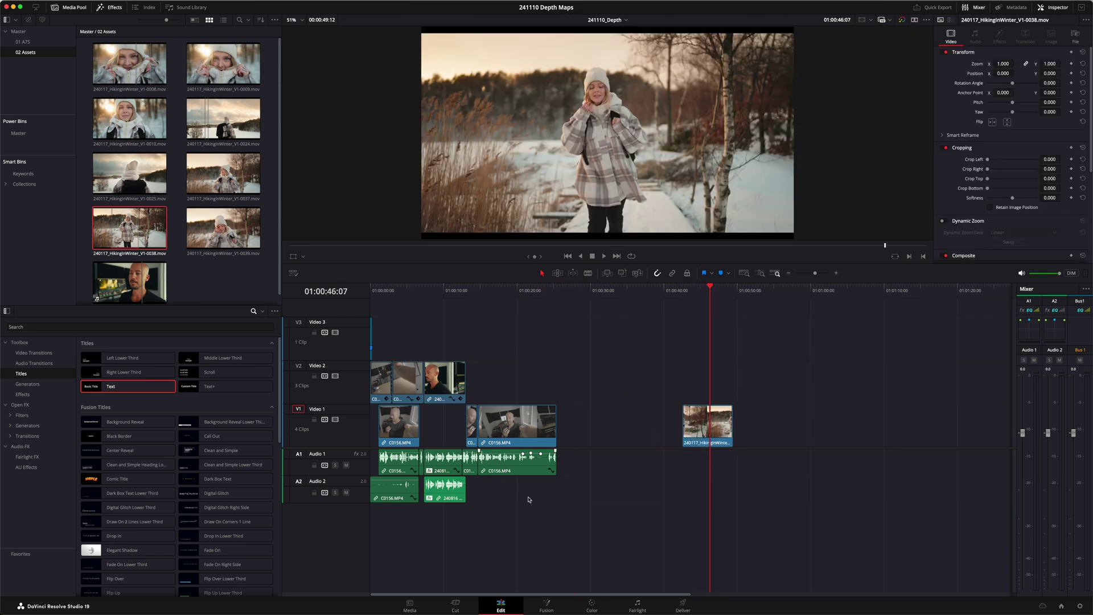
scroll(977, 196, down, 5)
click(1027, 225)
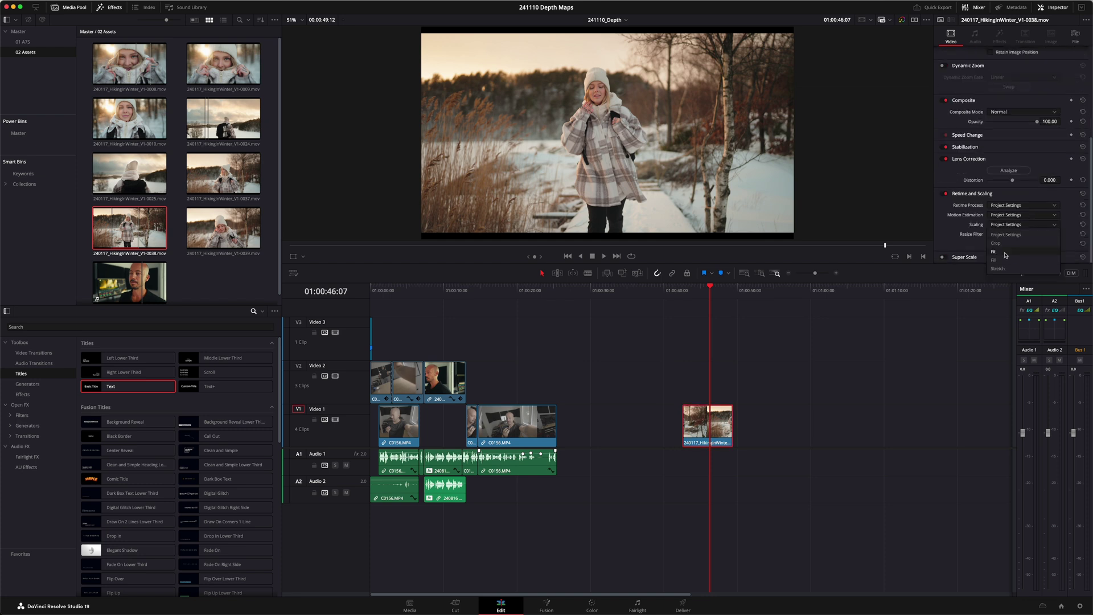
click(1005, 261)
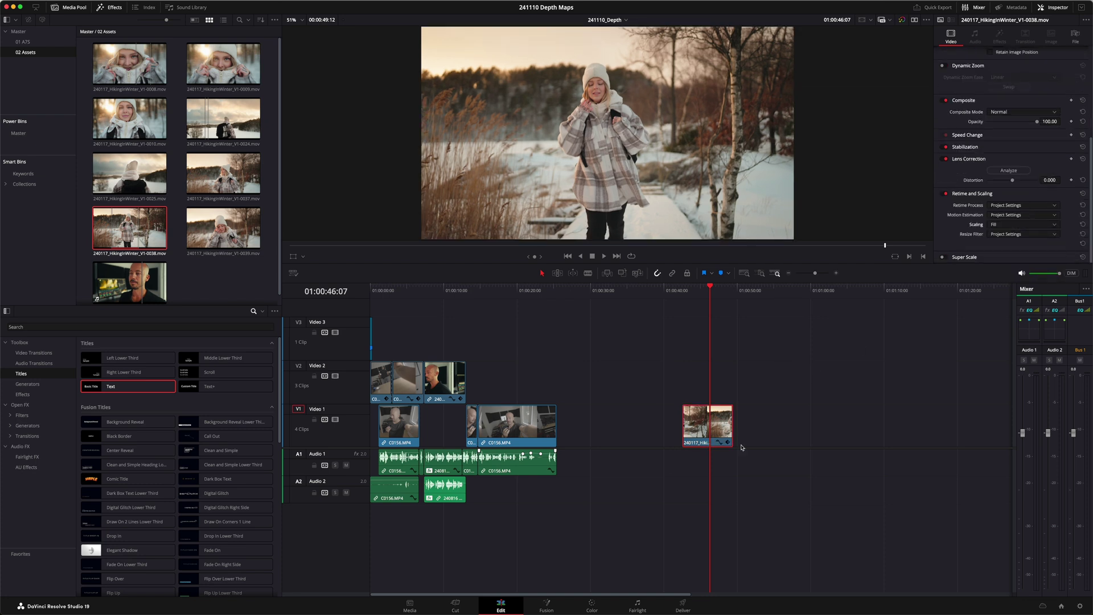
Open the hiking clip for color grading, hide the clip thumbnails, and preview it, parking the playhead at 01:00:44:17.
click(591, 604)
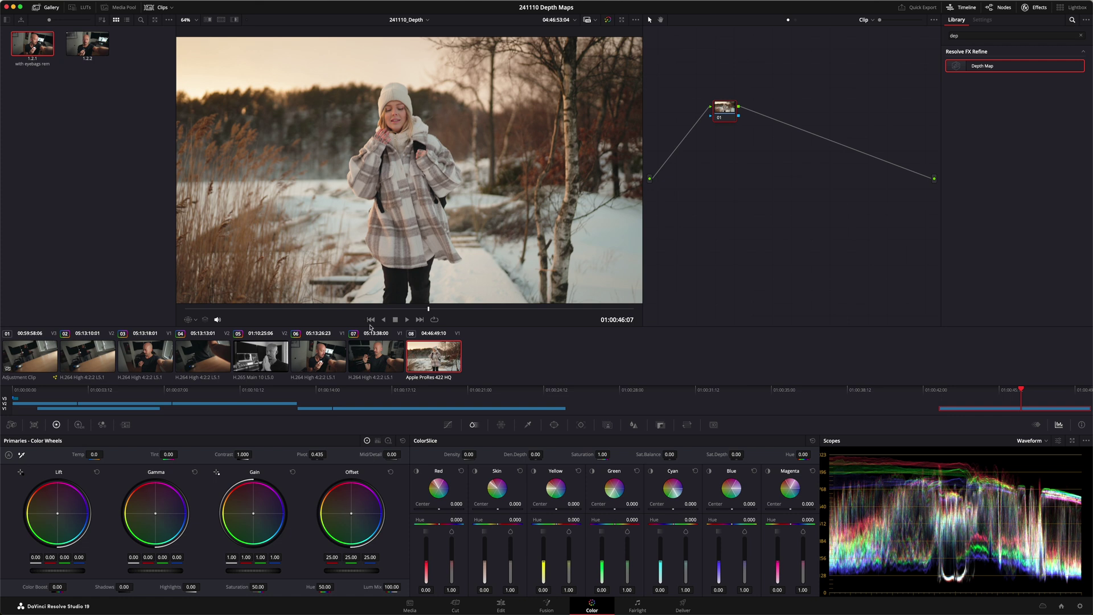
click(161, 8)
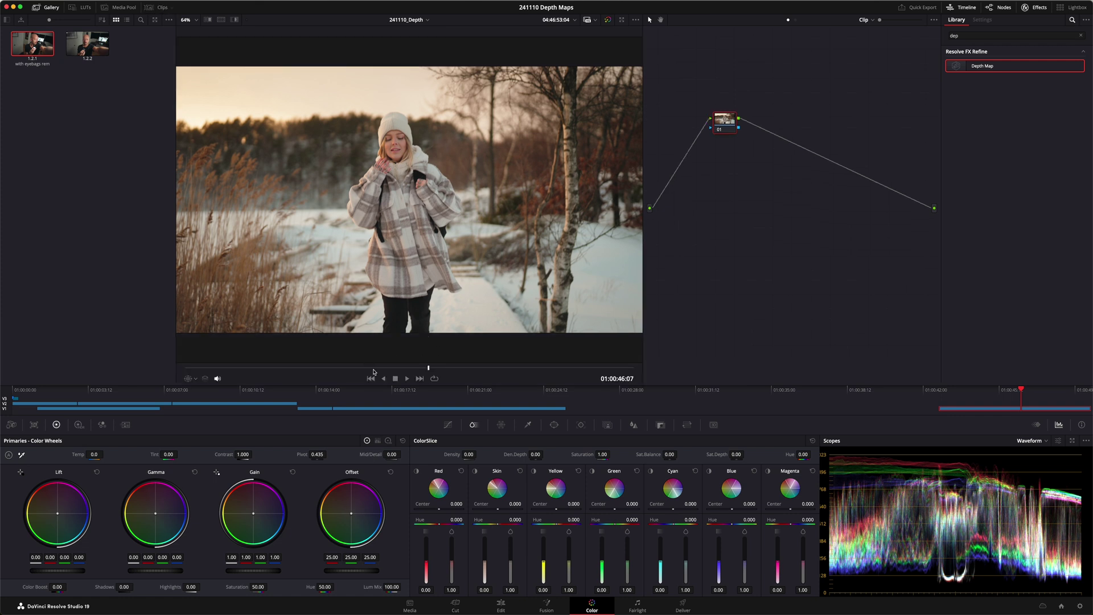
click(407, 378)
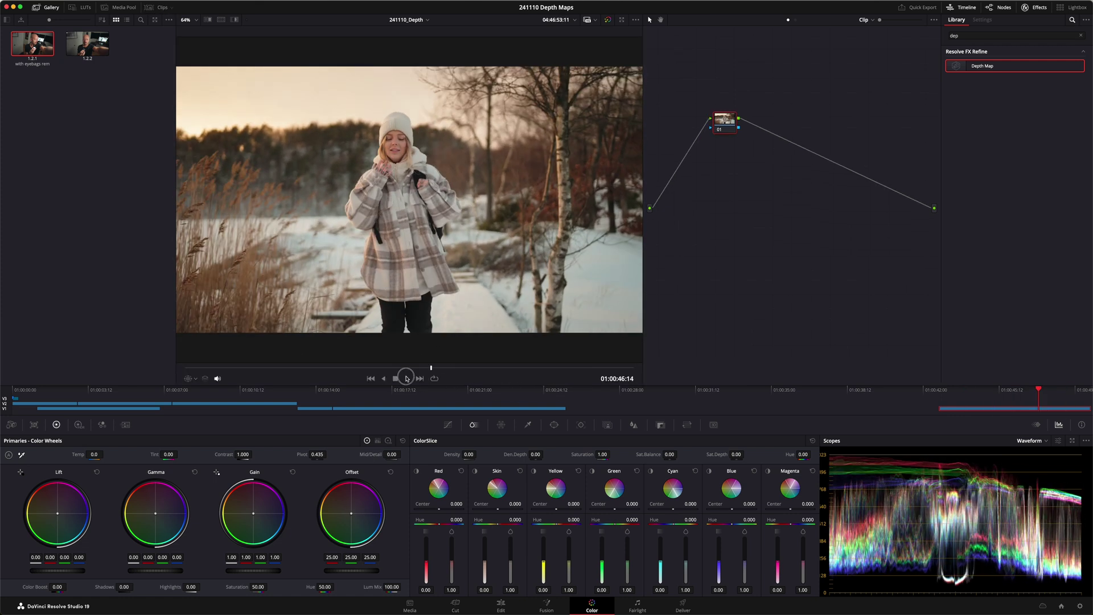
click(325, 368)
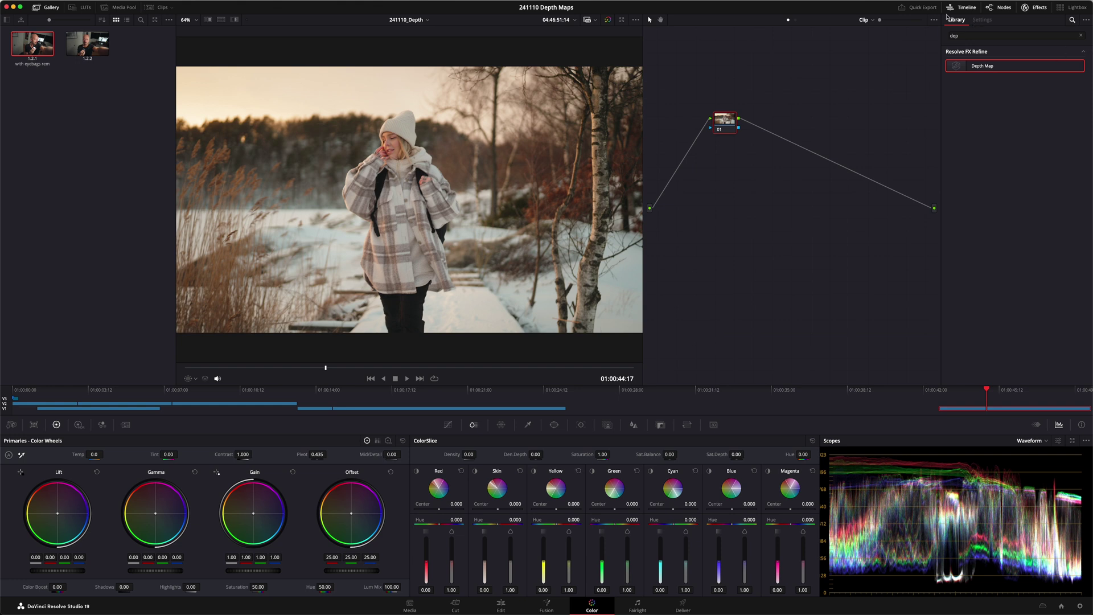
Apply the Depth Map effect to node 01 of the hiking clip.
click(1036, 9)
click(1043, 11)
click(980, 36)
drag(1007, 71, 718, 212)
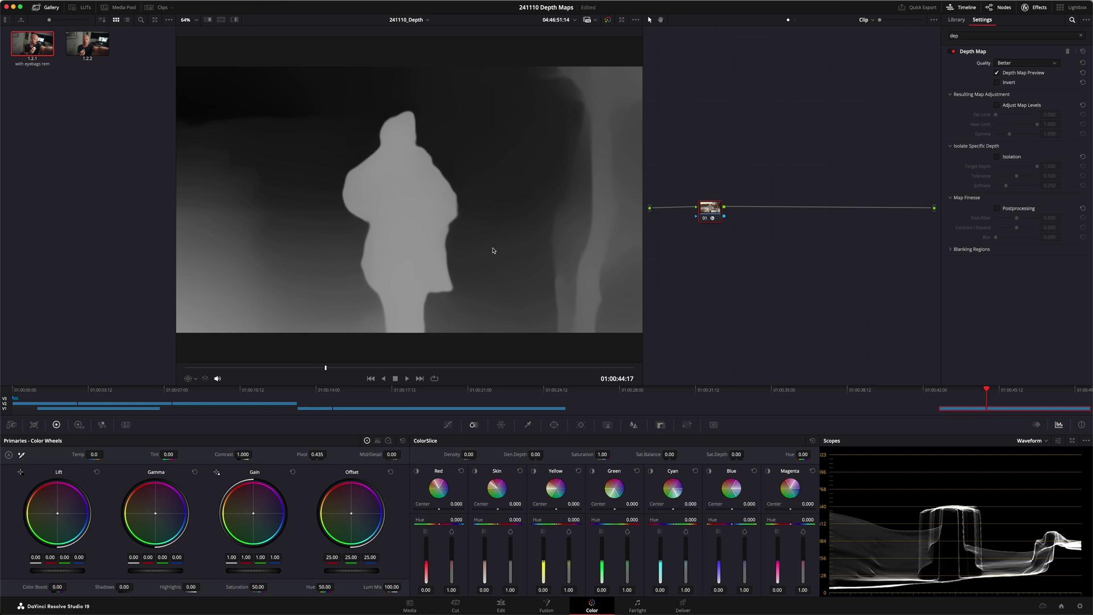
Compare node 01 on and off, invert its depth map, and adjust the map levels to a near limit of about 0.624.
click(704, 220)
key(ctrl+d)
click(704, 220)
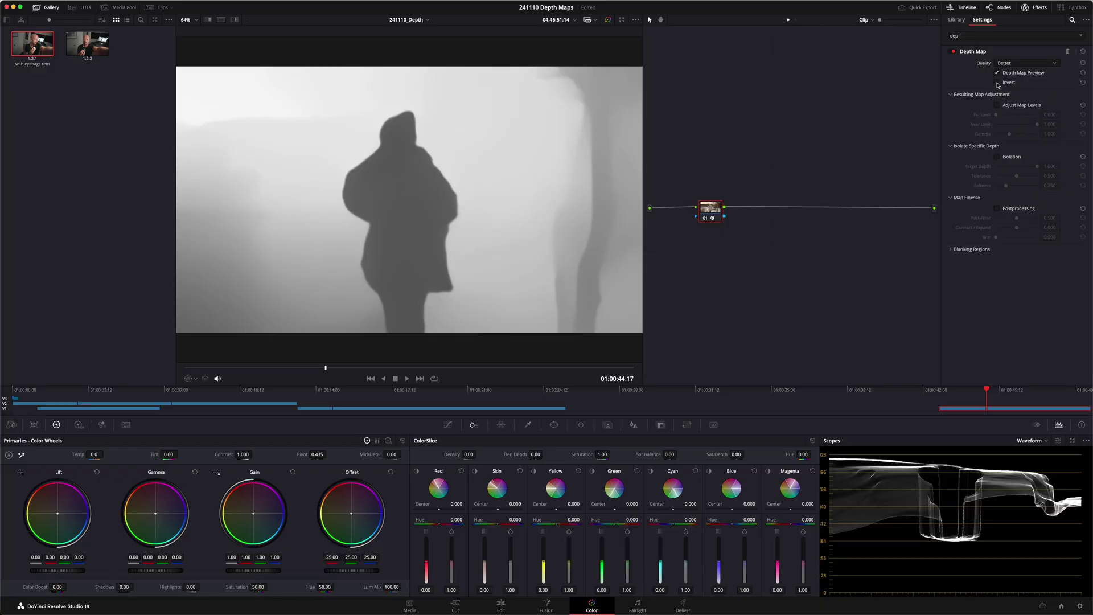
click(997, 83)
drag(1035, 126, 1021, 128)
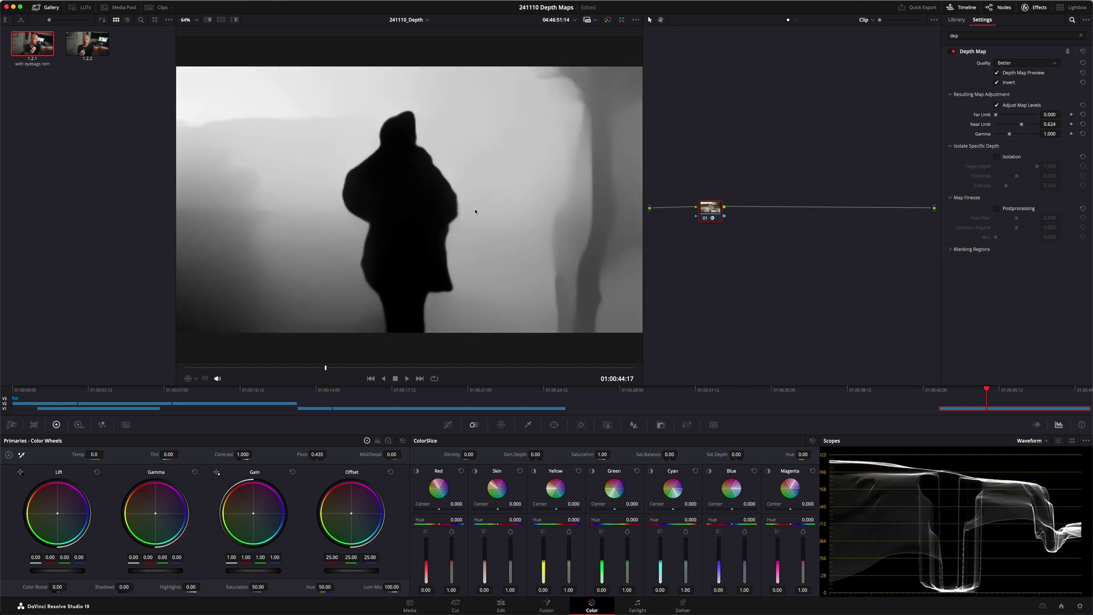
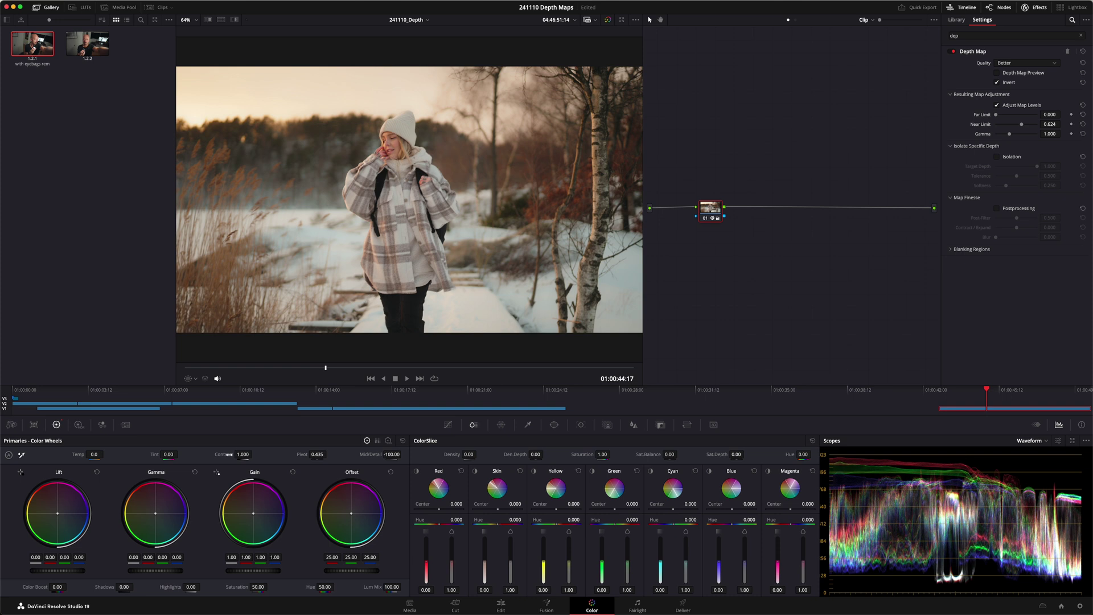
Lower the contrast of node 01 to about 0.290 to create haze in the background.
drag(180, 454, 61, 467)
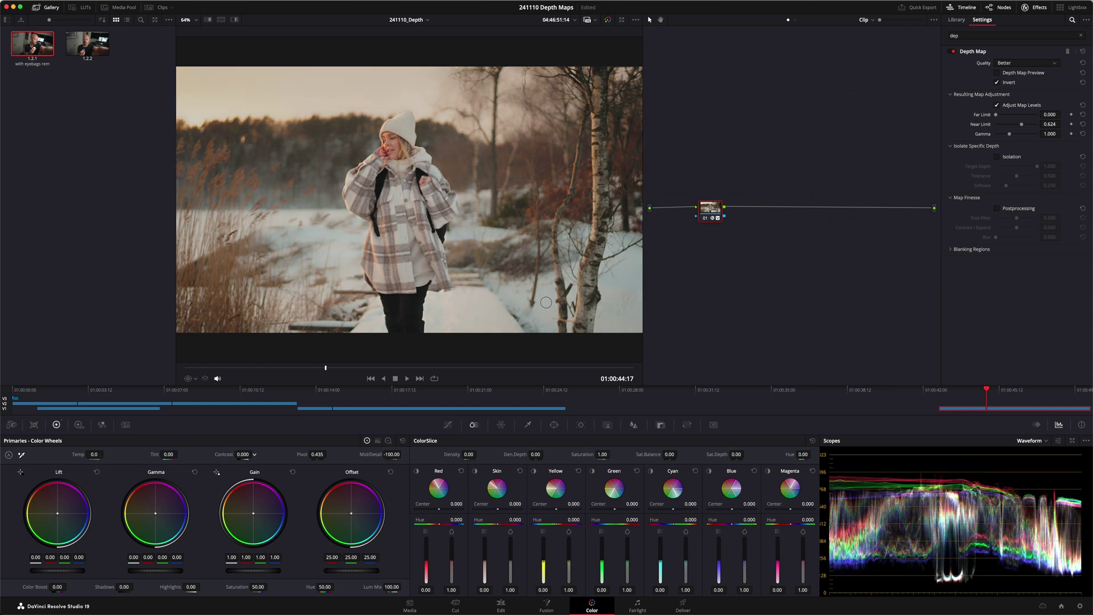
drag(564, 298, 592, 296)
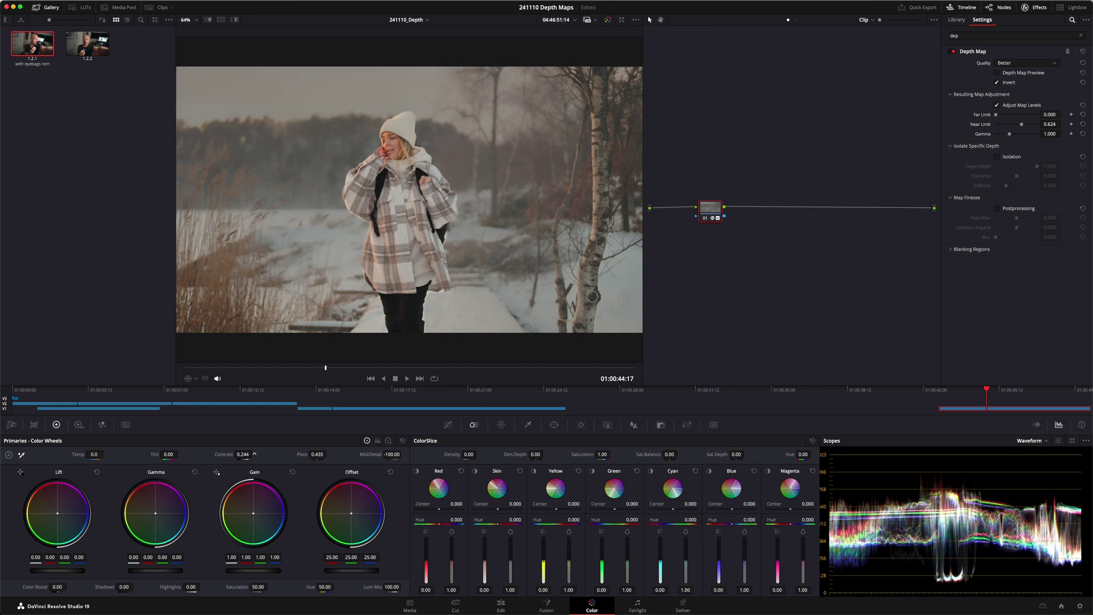
drag(594, 296, 601, 296)
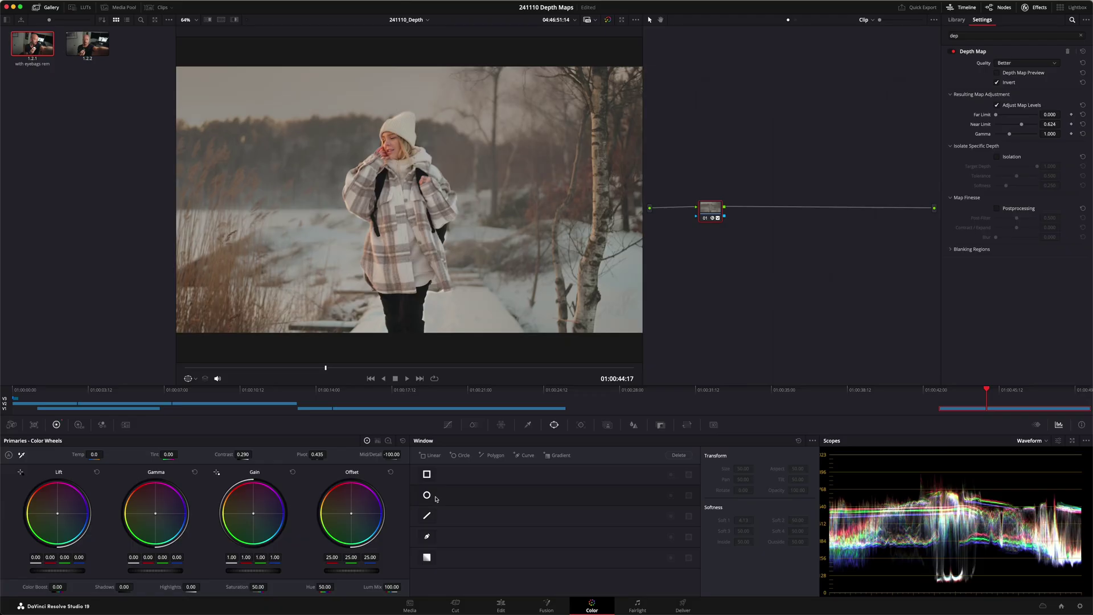
Add a circular window to node 01 and stretch it into a wide ellipse with an aspect of about 89.85 across the frame.
click(427, 495)
drag(409, 199, 330, 207)
drag(411, 220, 642, 216)
scroll(569, 218, down, 2)
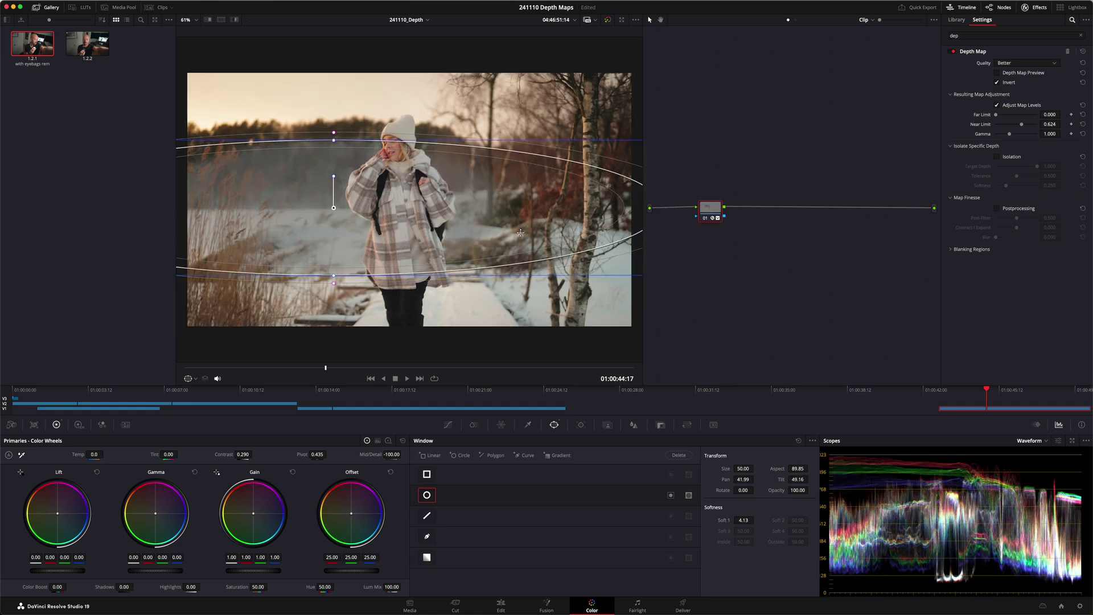
drag(454, 218, 503, 217)
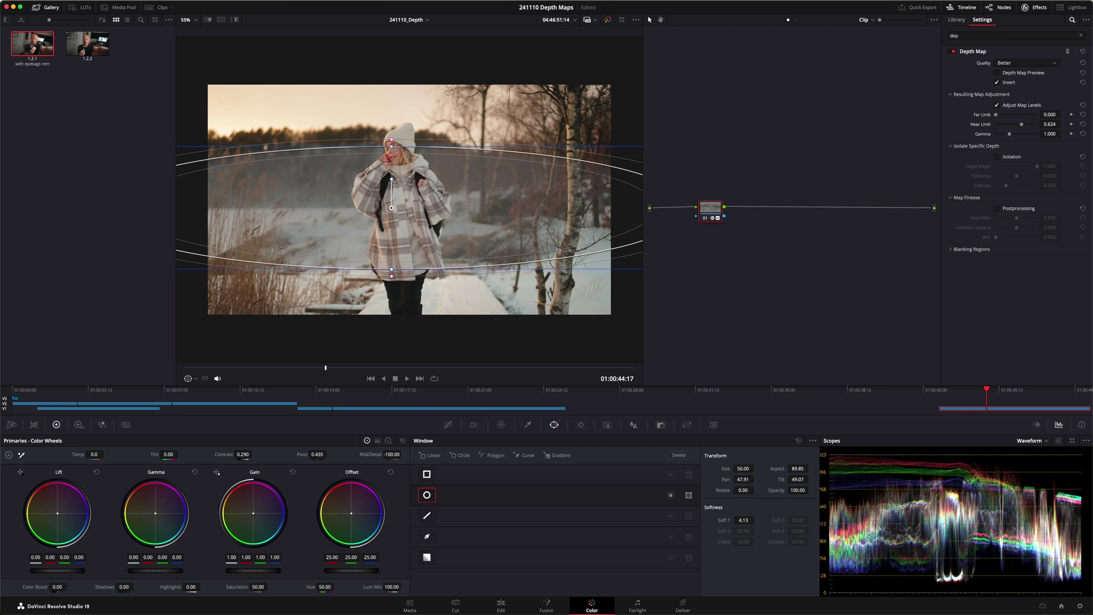
Feather the ellipse window to a softness of about 18.03 and centre it at about pan 50.20, tilt 49.34.
drag(392, 140, 392, 124)
drag(430, 192, 454, 190)
drag(416, 121, 416, 113)
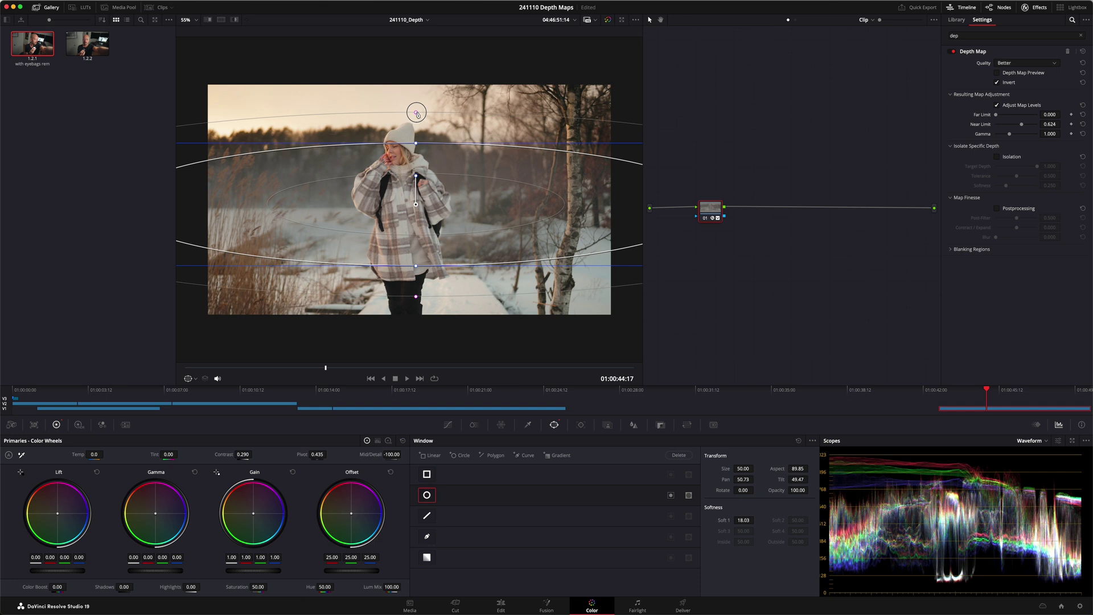
drag(438, 188, 433, 190)
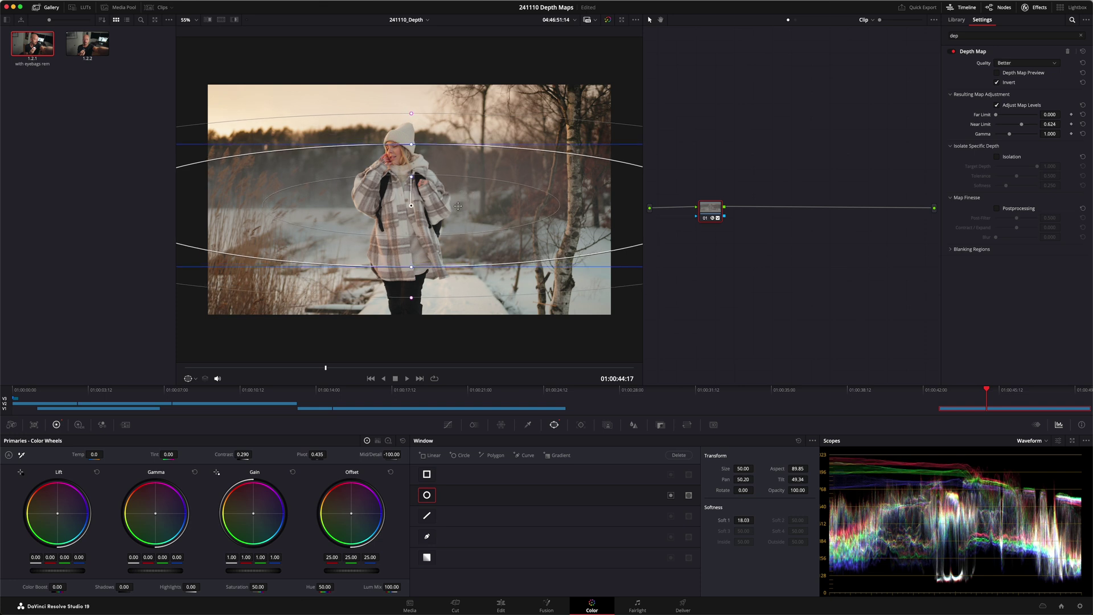
Brighten the haze by raising the midtones of the custom curve on node 01.
click(448, 426)
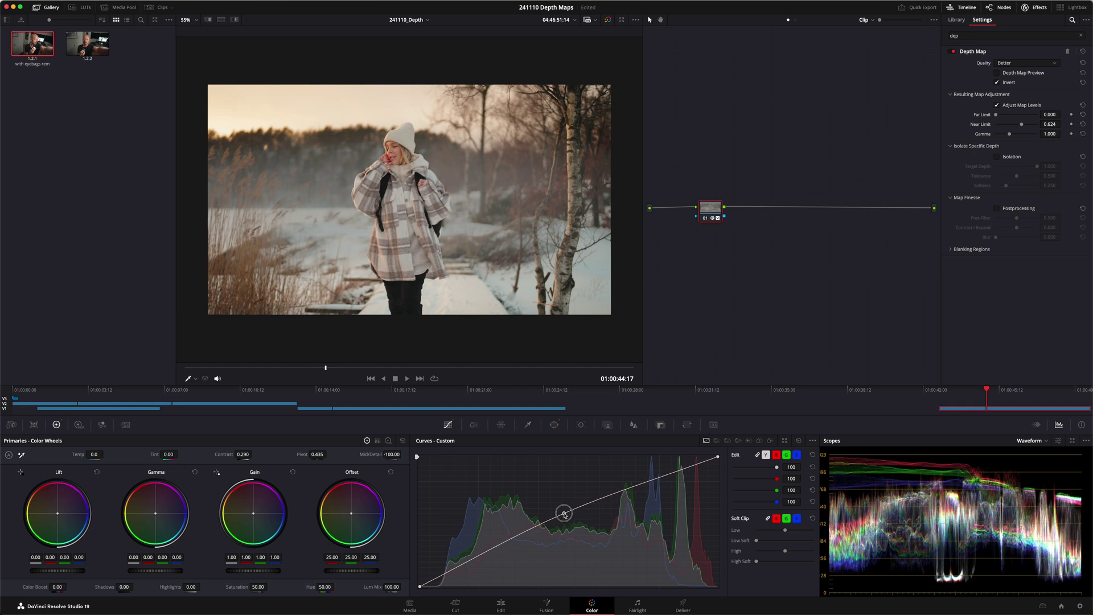
drag(562, 511, 551, 507)
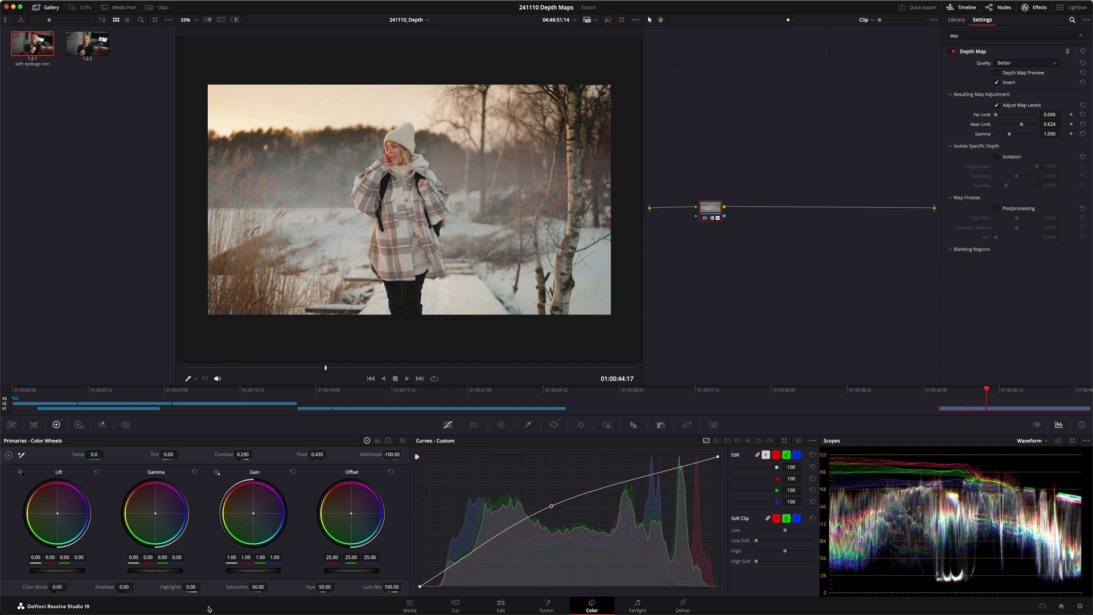
drag(705, 207, 721, 206)
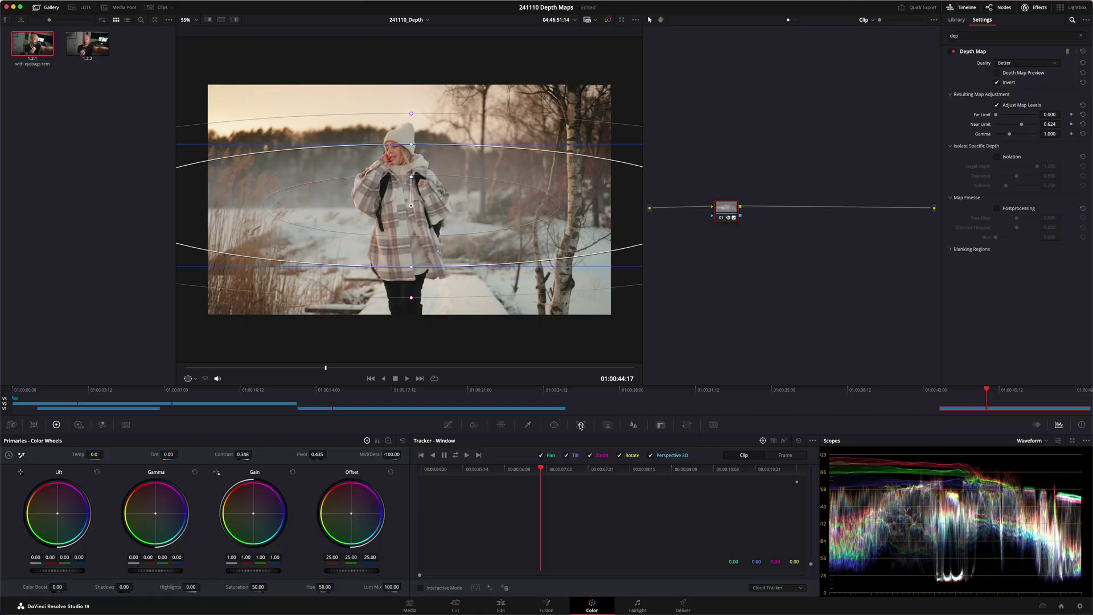
Scrub through the clip and, at 01:00:46:14, shrink the ellipse window slightly and recentre it over the background haze.
drag(325, 368, 281, 368)
drag(496, 373, 558, 372)
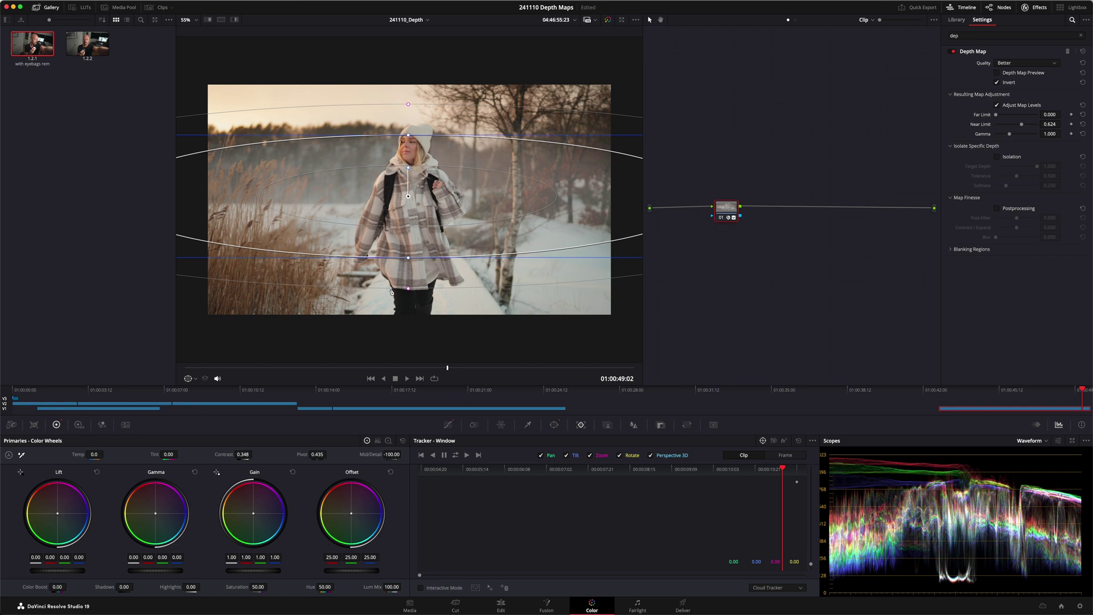
drag(431, 205, 434, 212)
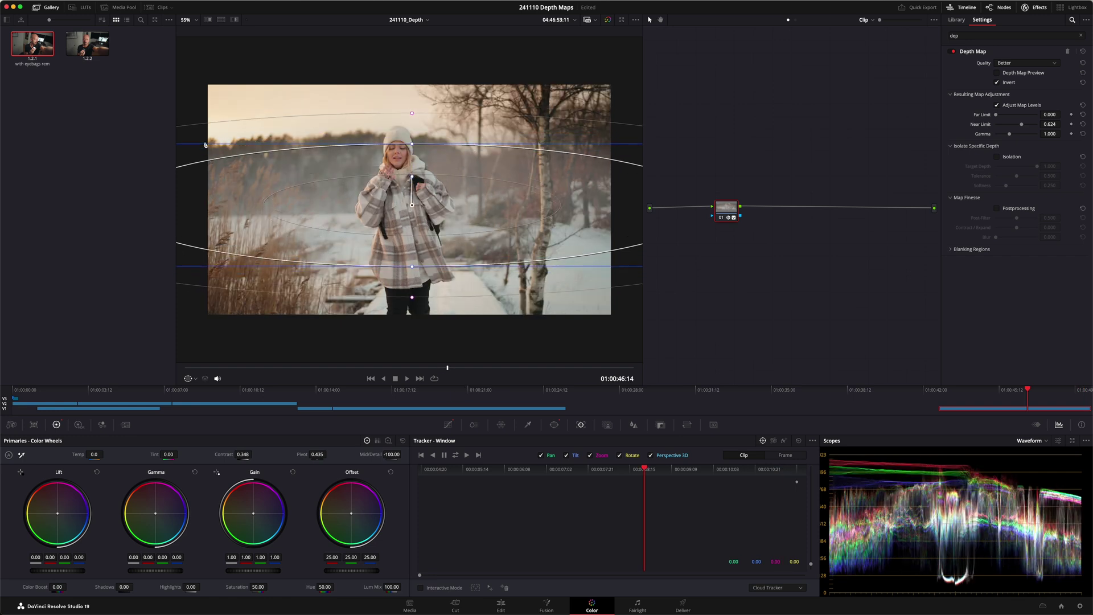
scroll(348, 250, down, 4)
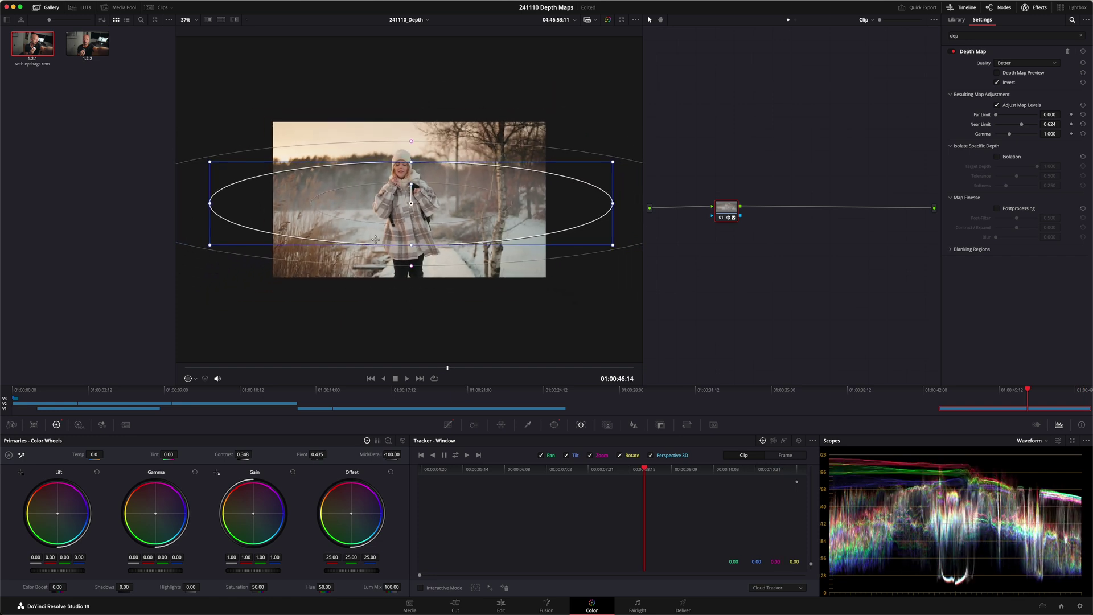
drag(201, 162, 213, 164)
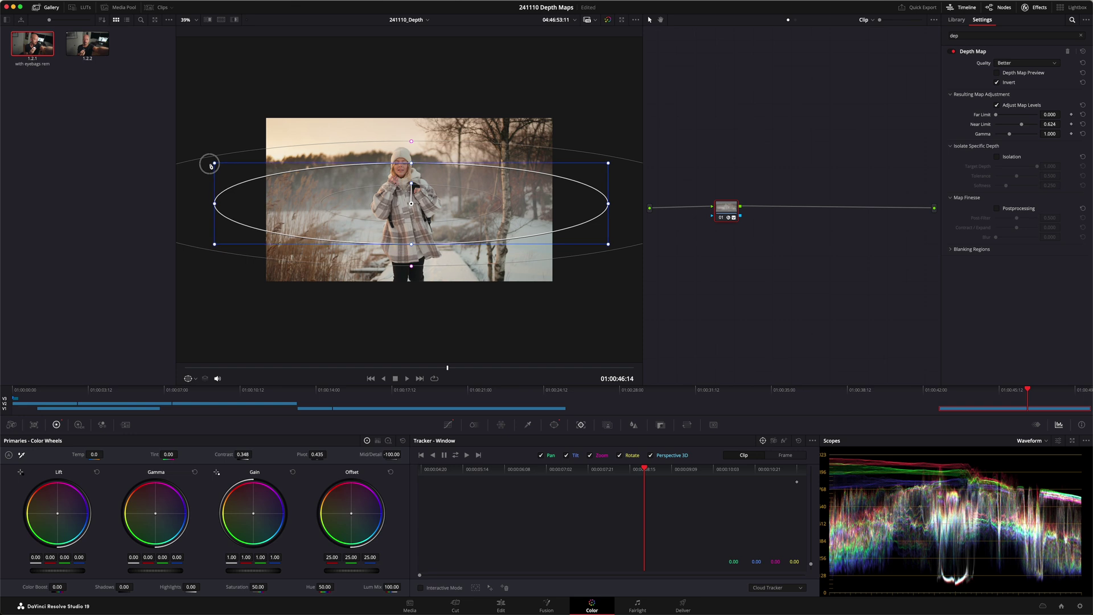
drag(383, 201, 387, 205)
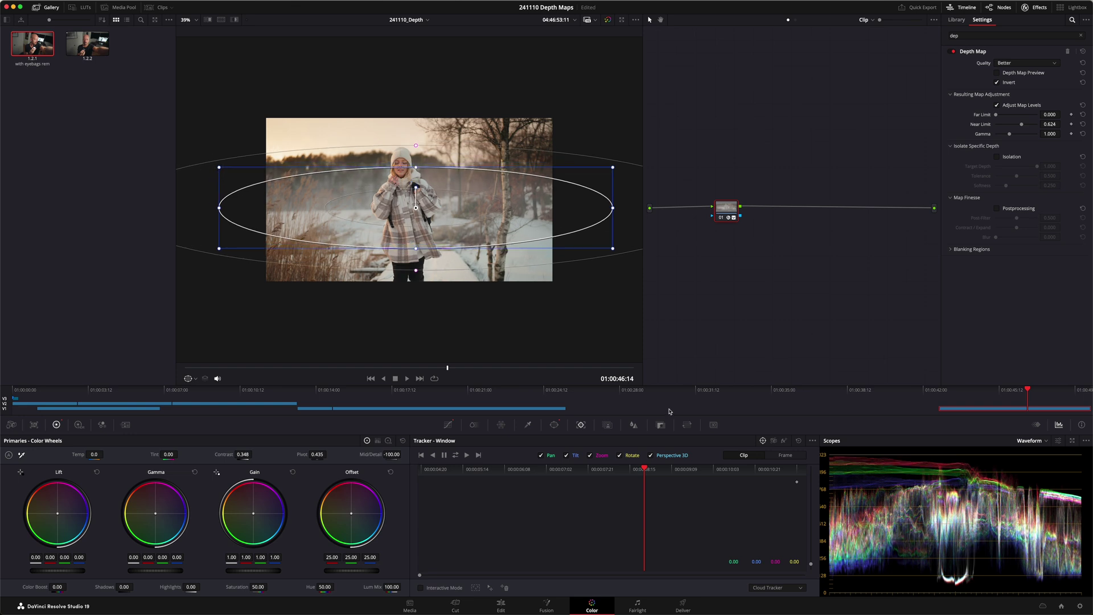
Use the tracker's Interactive Mode to remove the tracking points in the area around the woman.
click(479, 455)
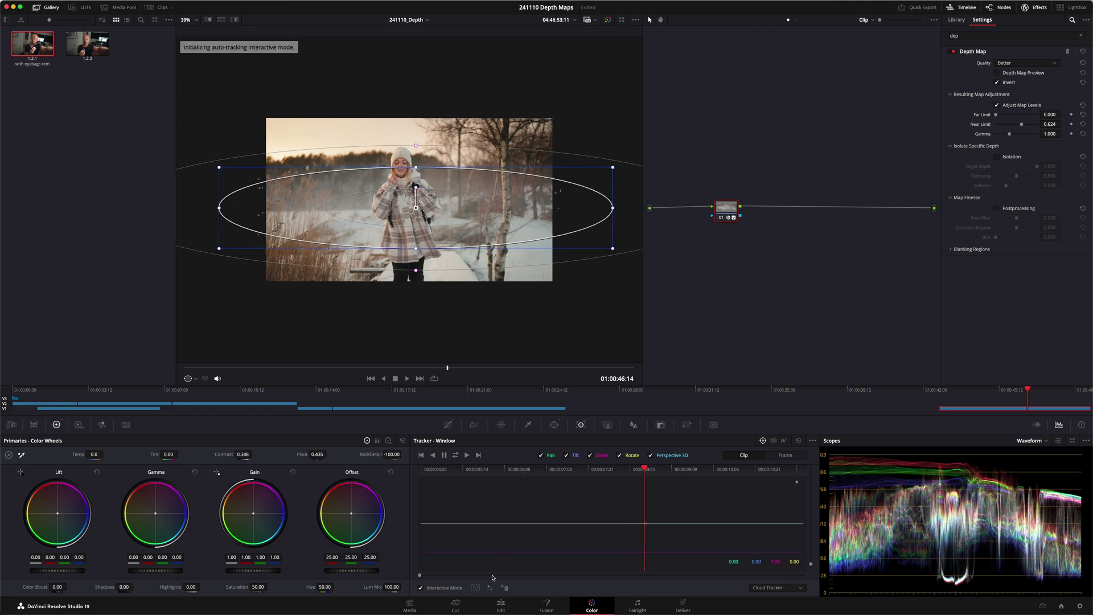
click(505, 587)
drag(369, 159, 453, 257)
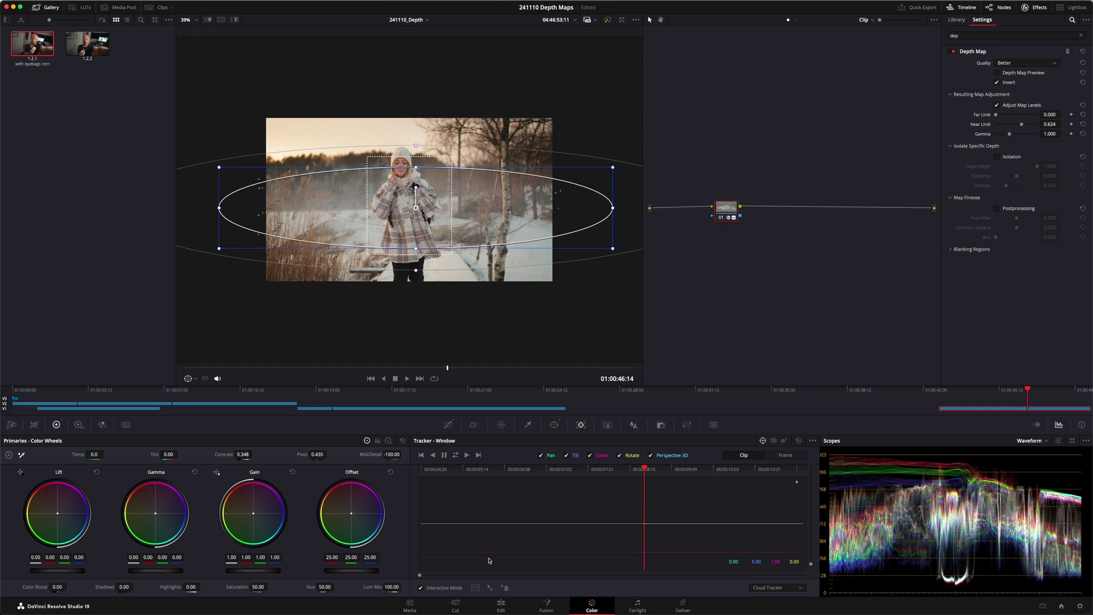
click(506, 588)
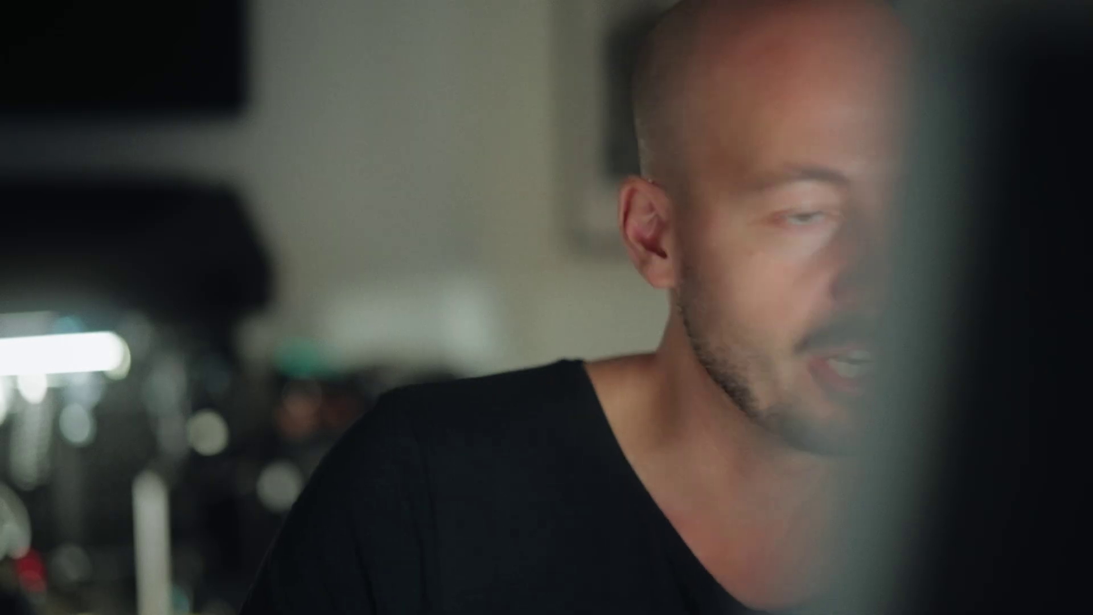
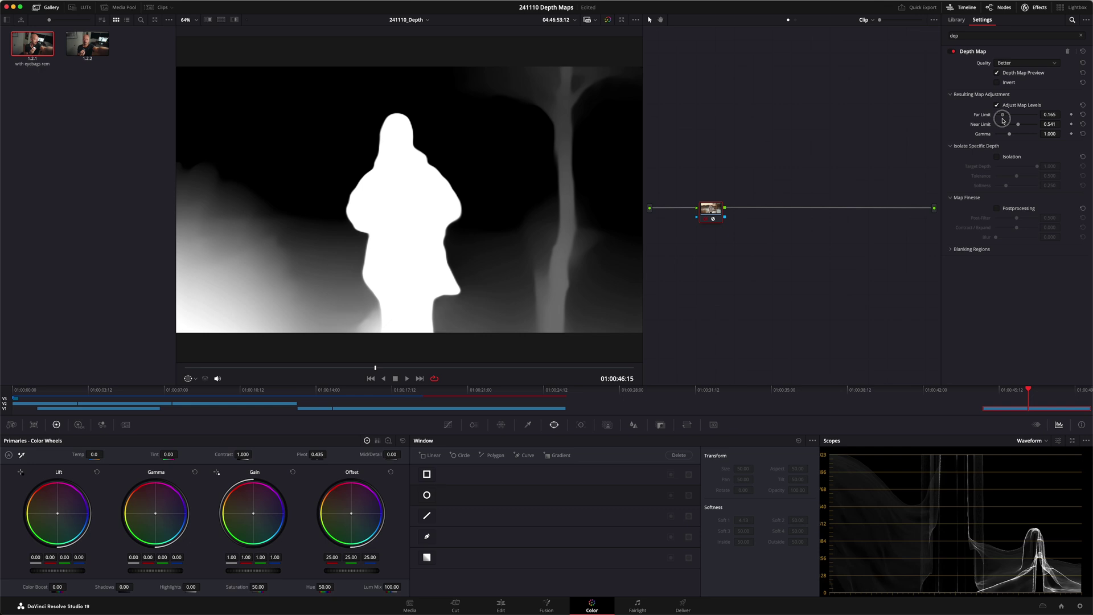
Turn off the depth map preview and brighten the isolated woman with Gain at 1.05 and Gamma at 0.03.
click(792, 122)
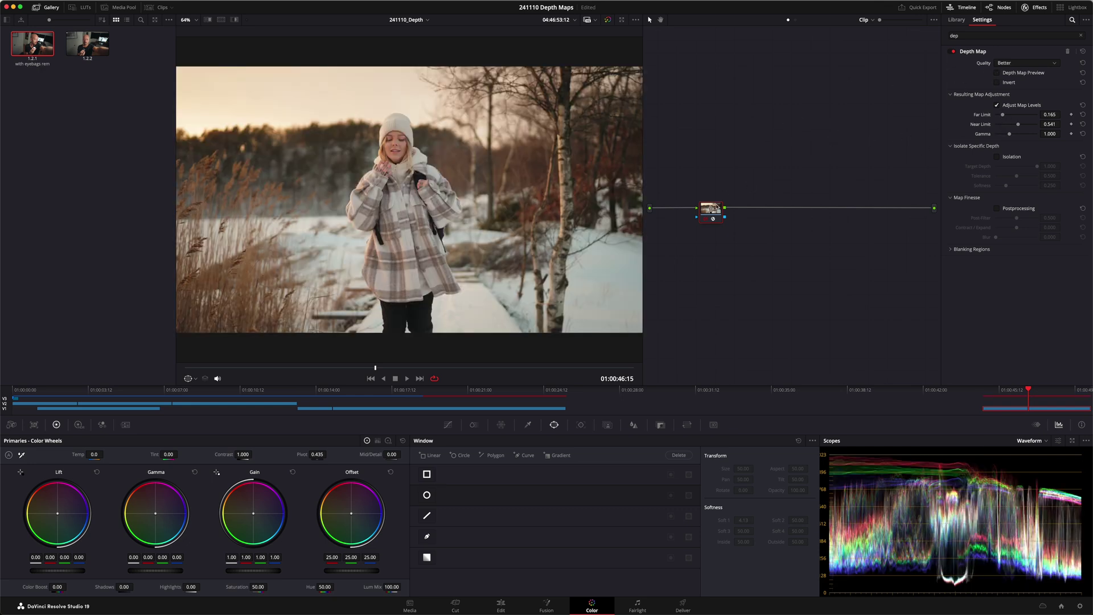
drag(711, 208, 711, 204)
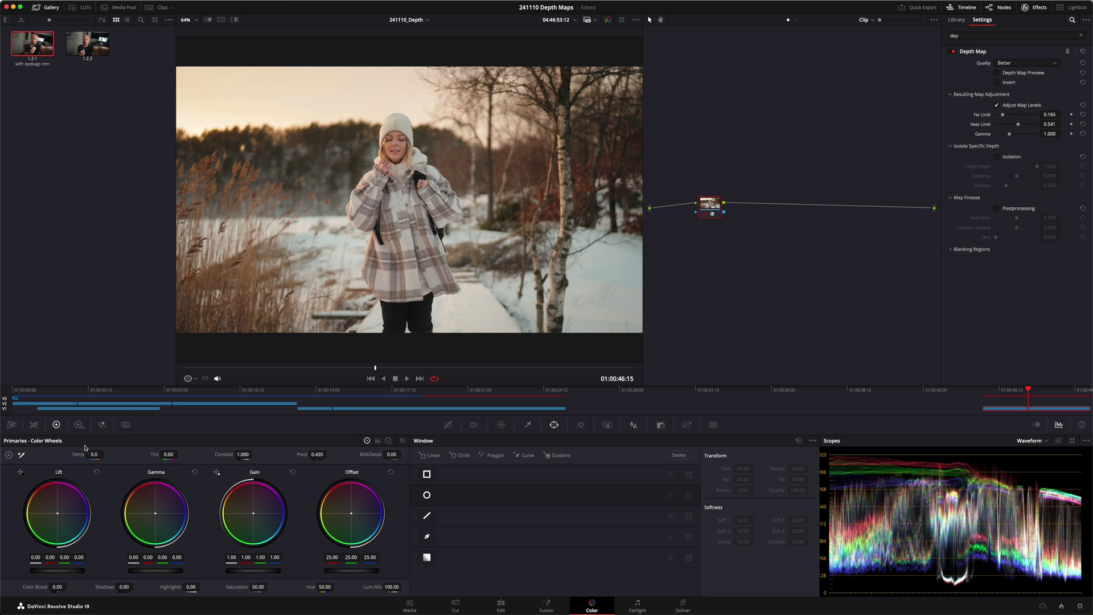
click(251, 571)
drag(257, 573, 275, 575)
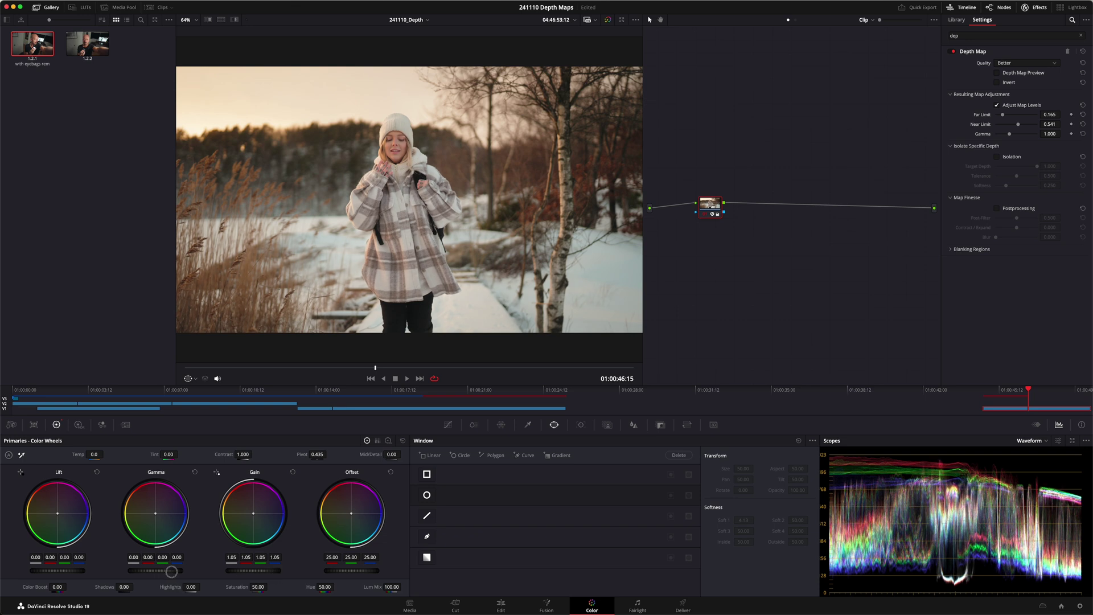
drag(180, 572, 226, 577)
Play through the clip and compare the brightened woman with the bypassed grade, including at 01:00:49:11.
click(407, 379)
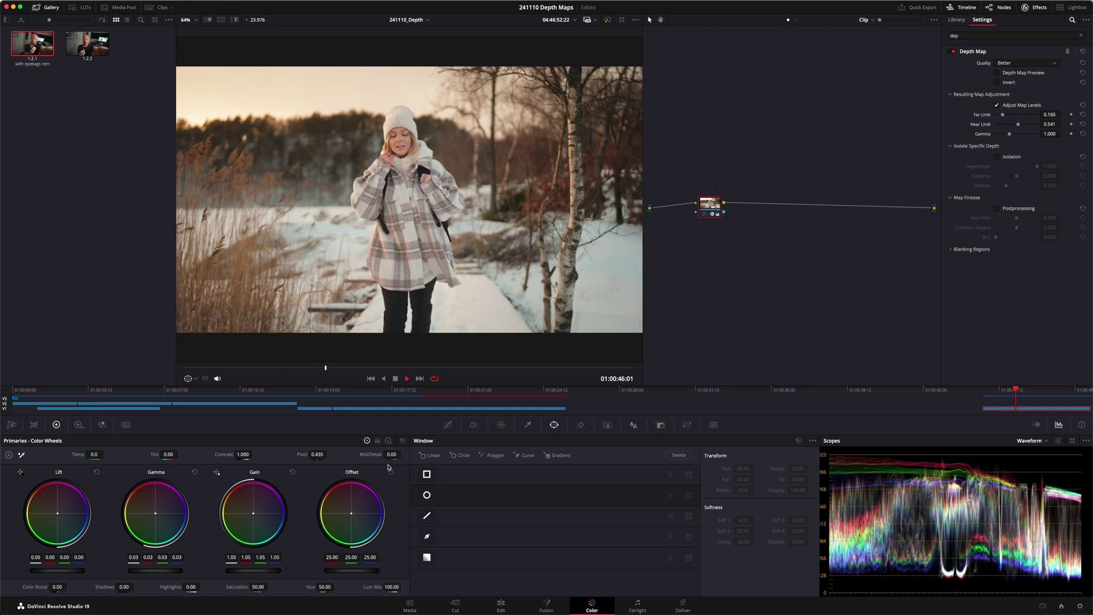
key(space)
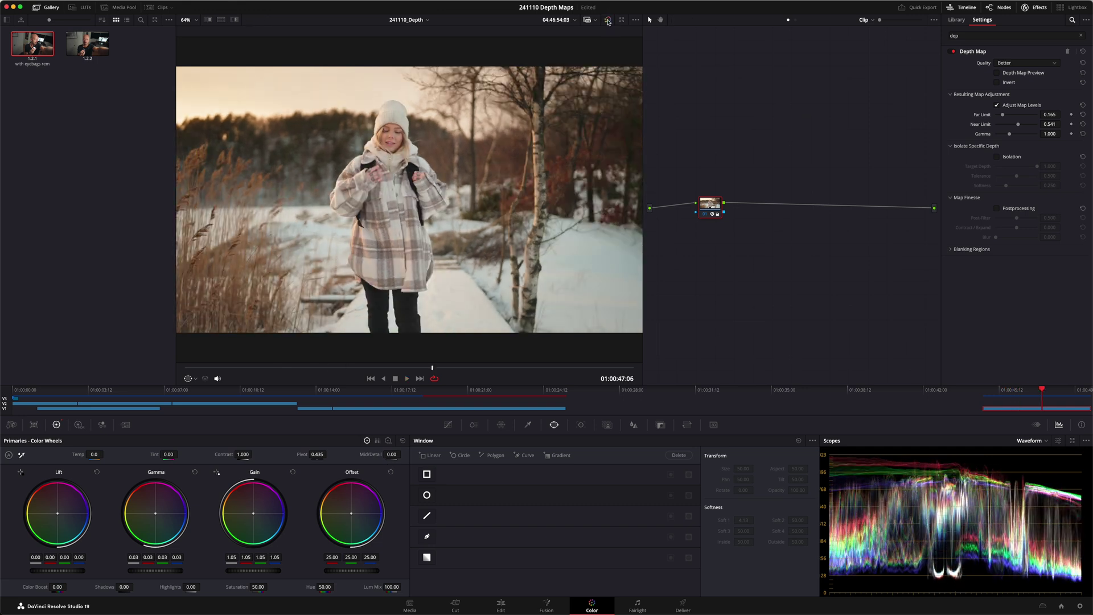
click(608, 22)
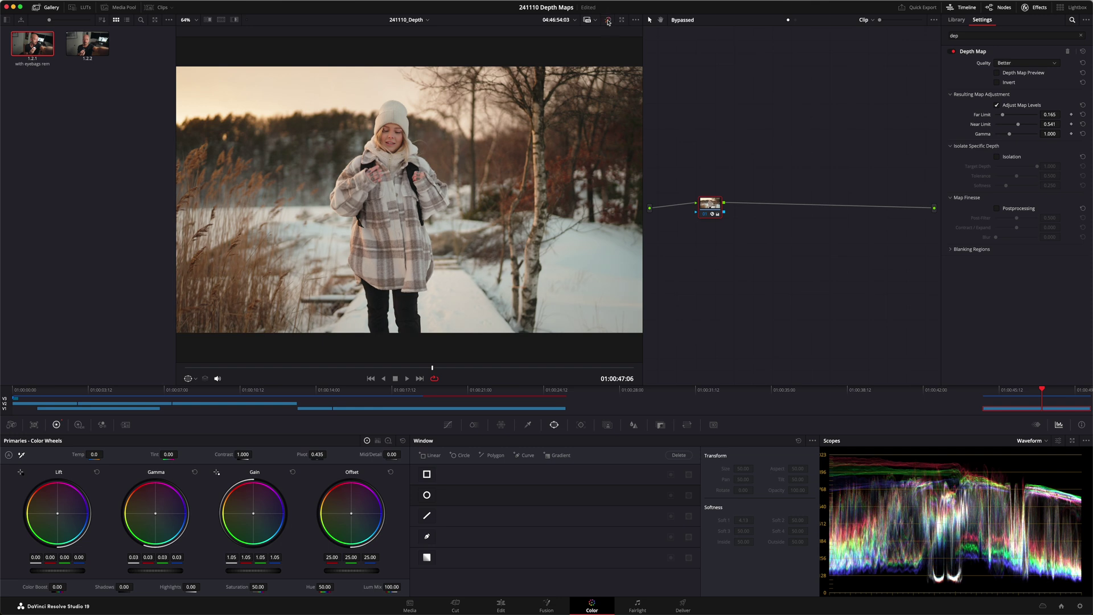
drag(615, 370, 634, 374)
click(607, 20)
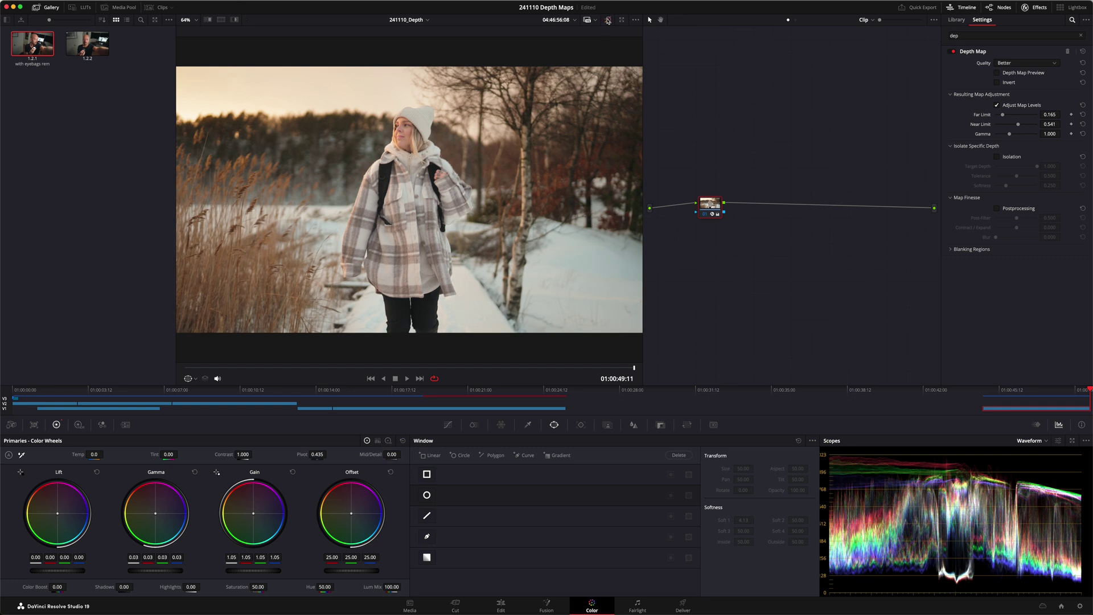
click(608, 20)
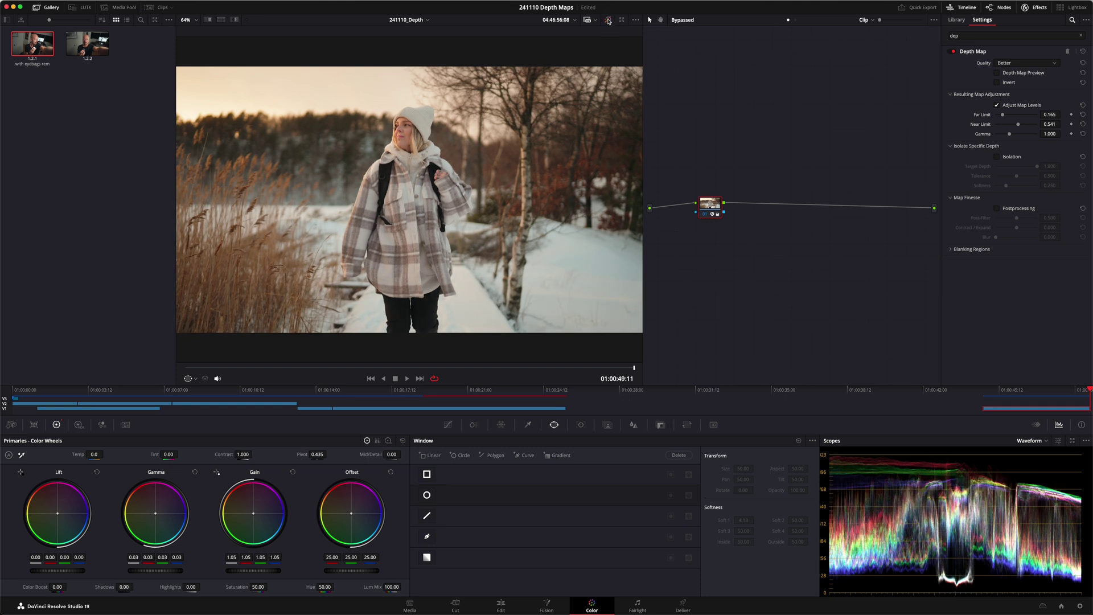
click(608, 22)
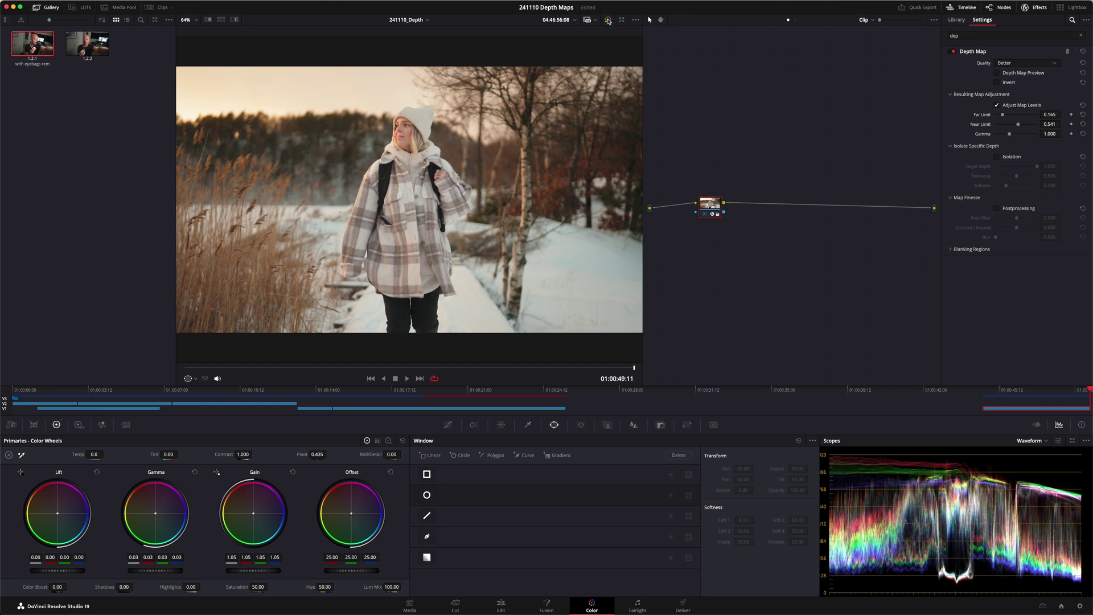
Invert the depth map so it selects the background, check it in the map preview, and leave the preview off.
click(996, 73)
click(997, 82)
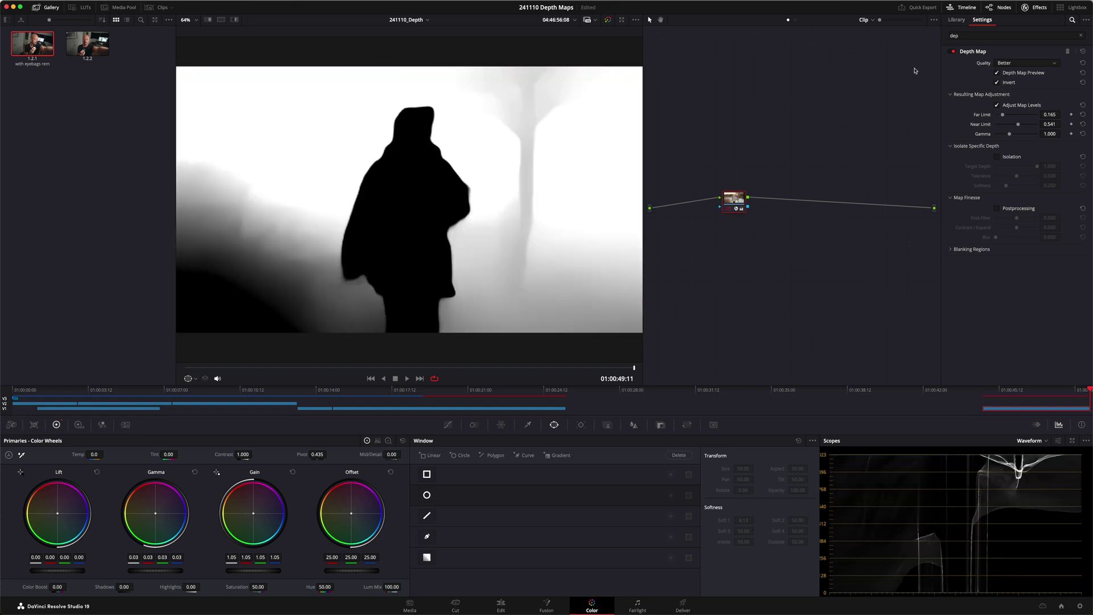
click(996, 73)
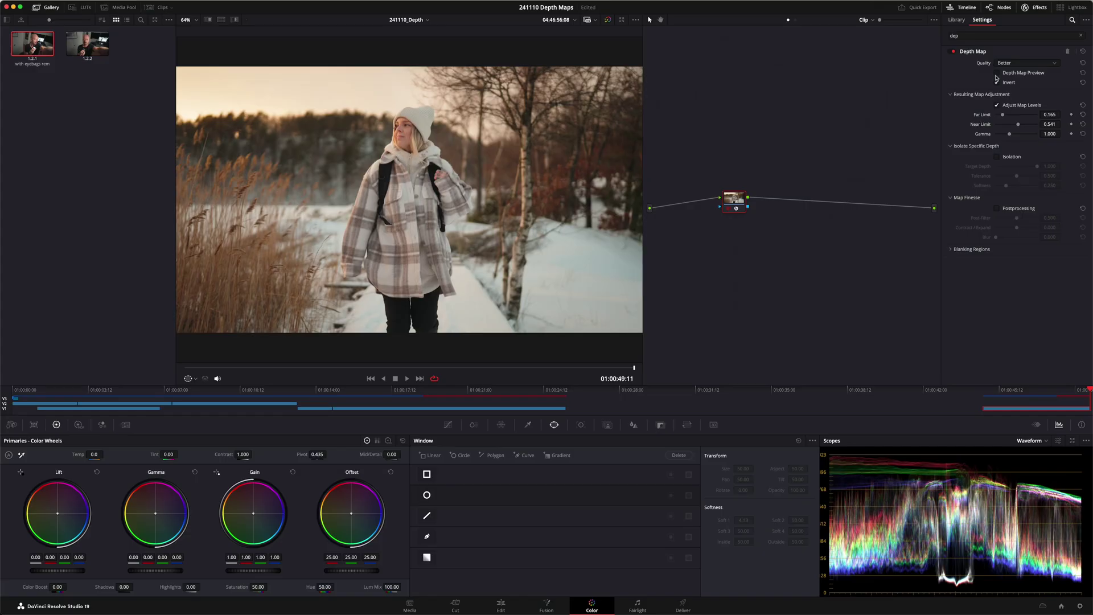
click(997, 73)
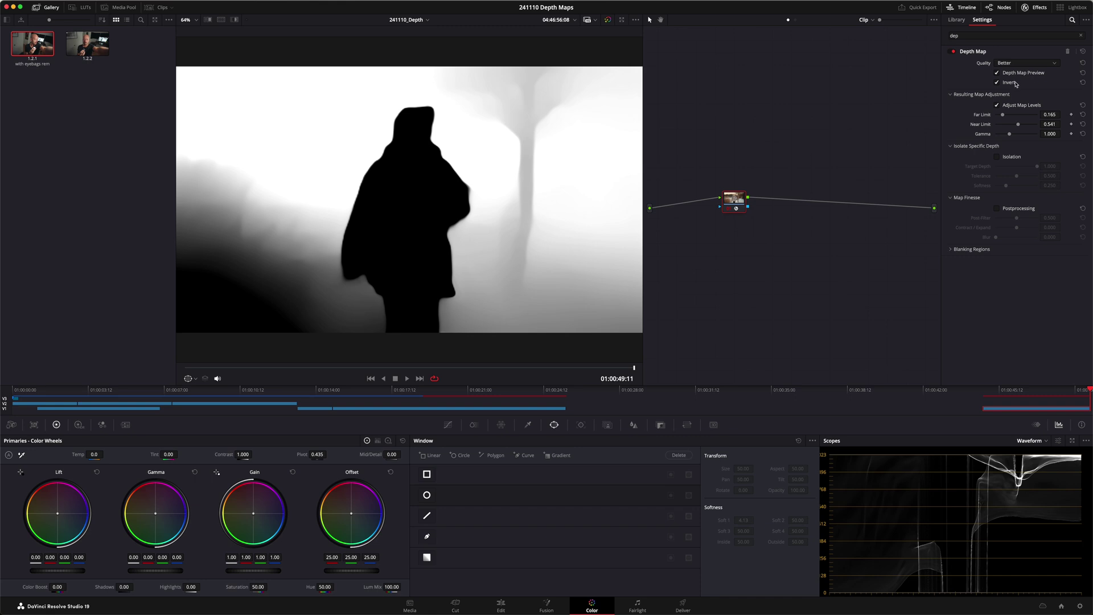
click(997, 73)
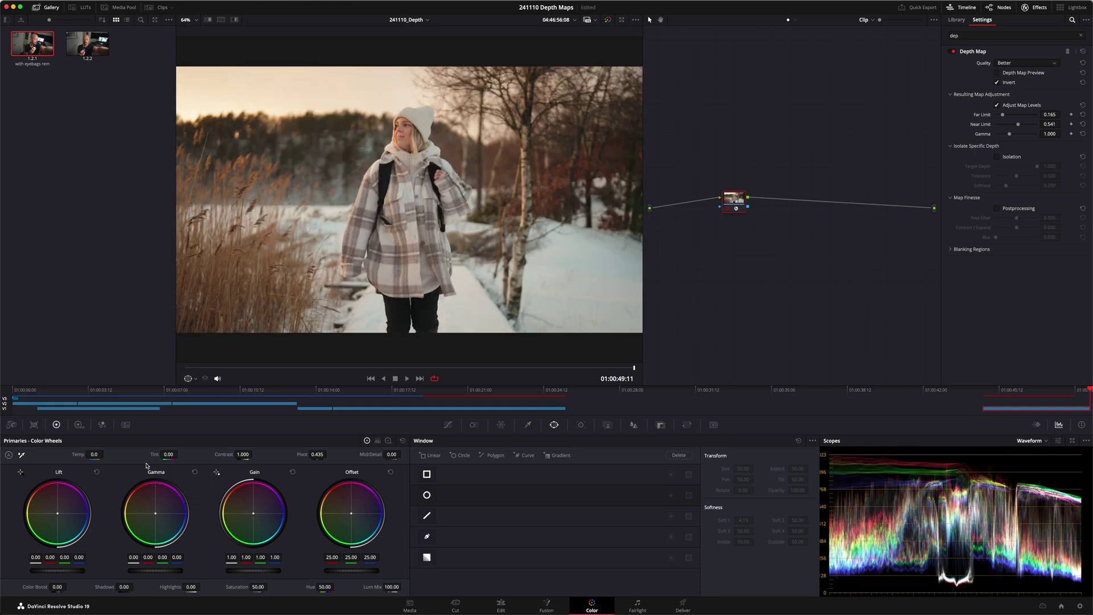
Darken the background by lowering the midtones of the custom curve, and compare it with the bypassed grade during playback.
click(449, 424)
drag(530, 540, 539, 550)
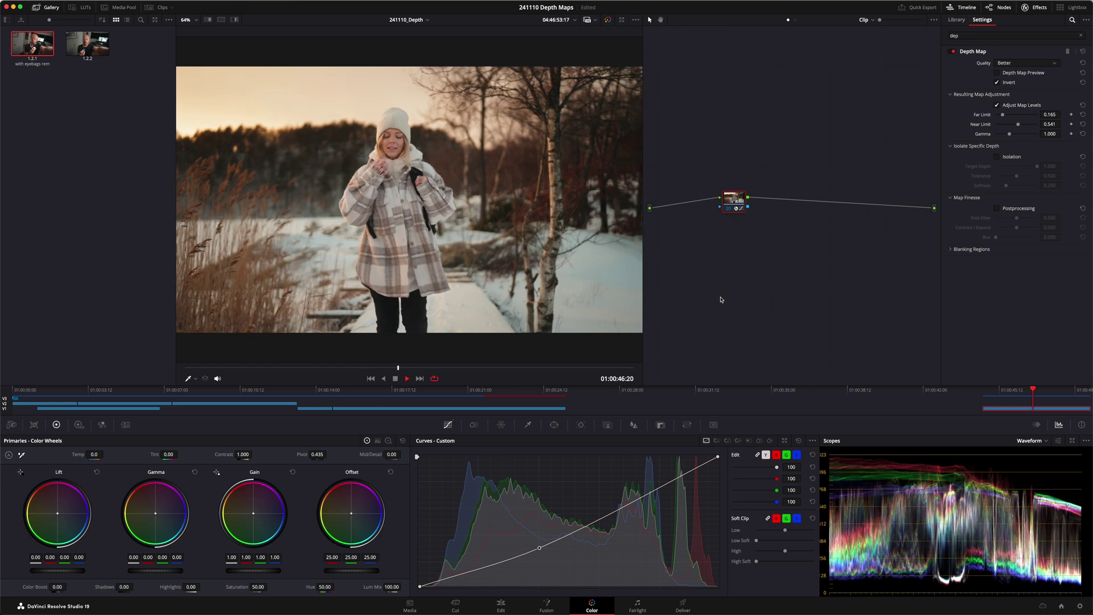
click(608, 20)
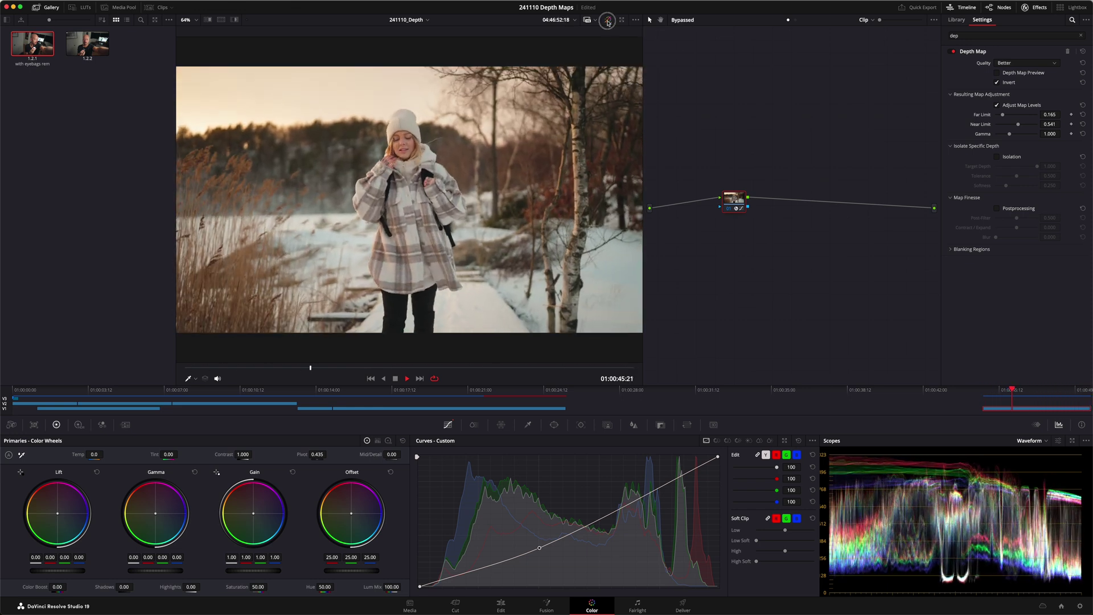
click(608, 20)
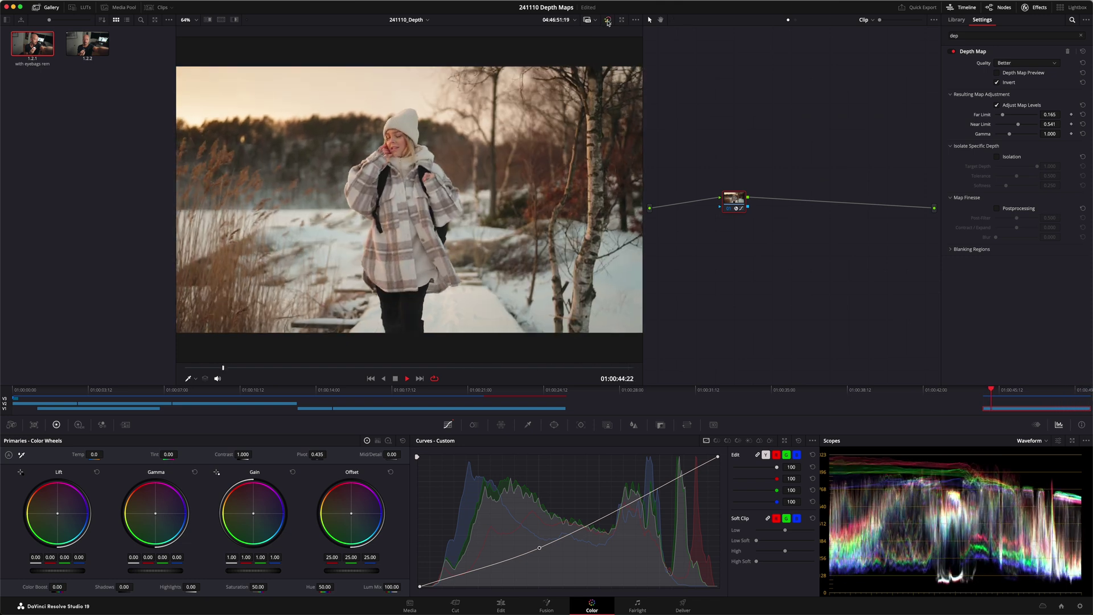
click(395, 381)
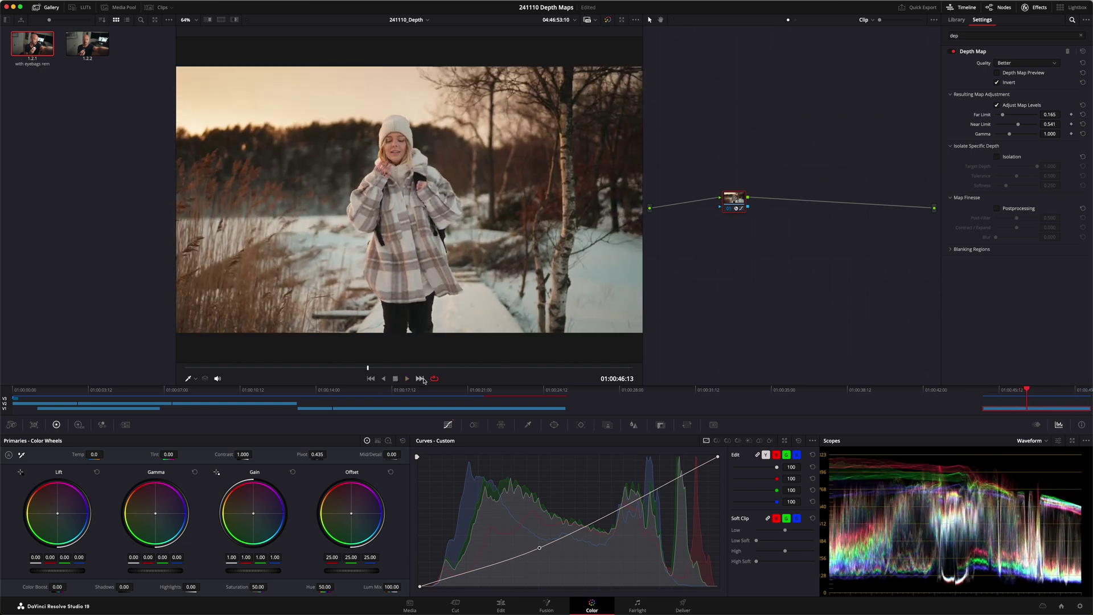
Cool the background by shifting Offset to about 18.68, 24.89 and 32.25, and compare it with the bypassed grade during playback.
click(446, 369)
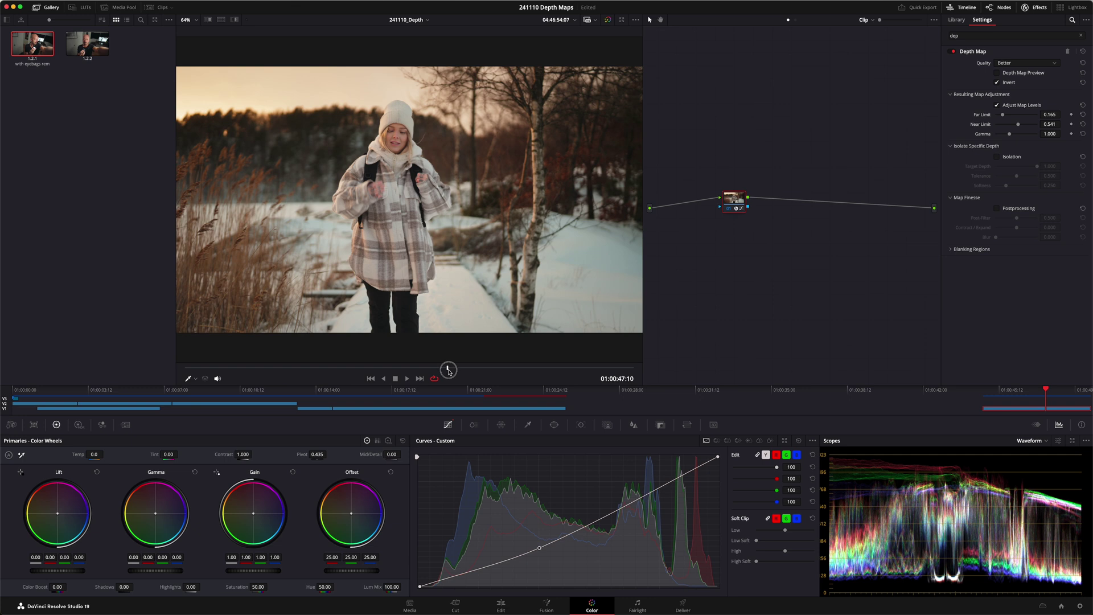
drag(352, 515, 379, 536)
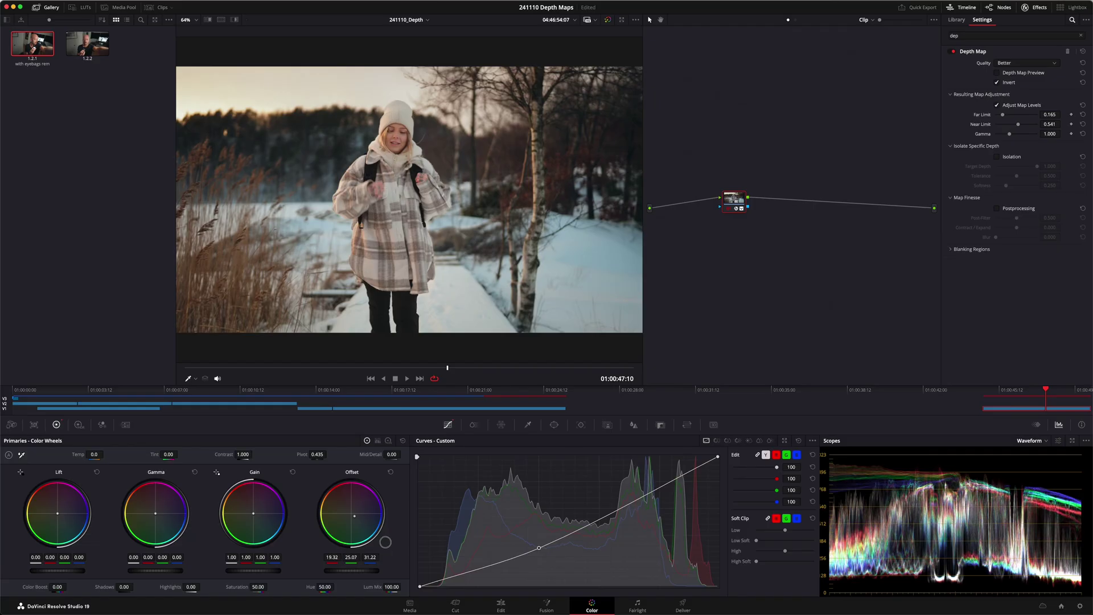
drag(385, 542, 391, 544)
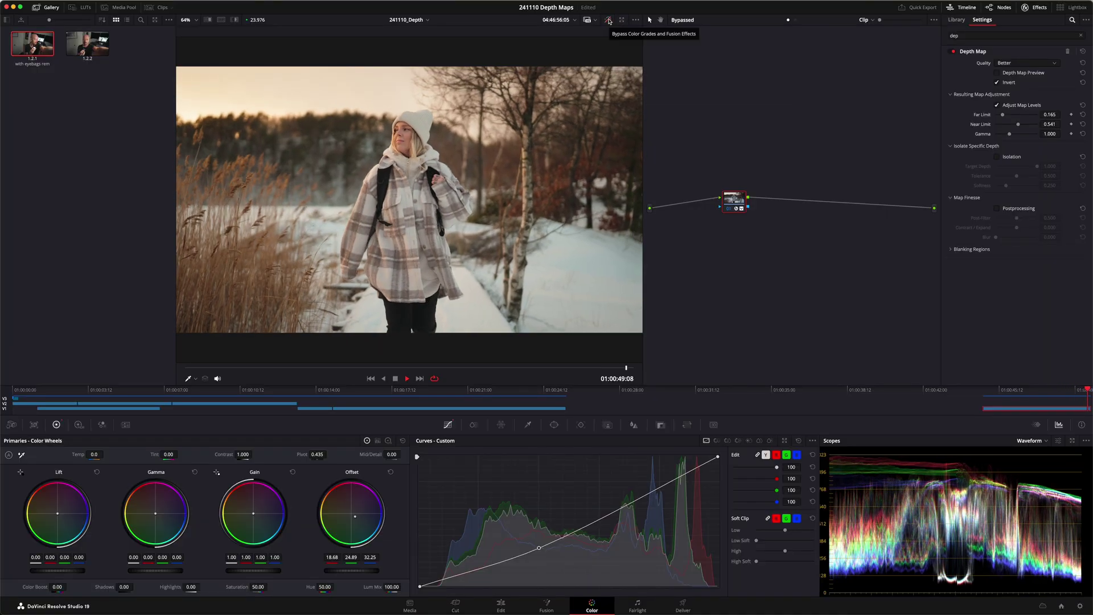
click(609, 21)
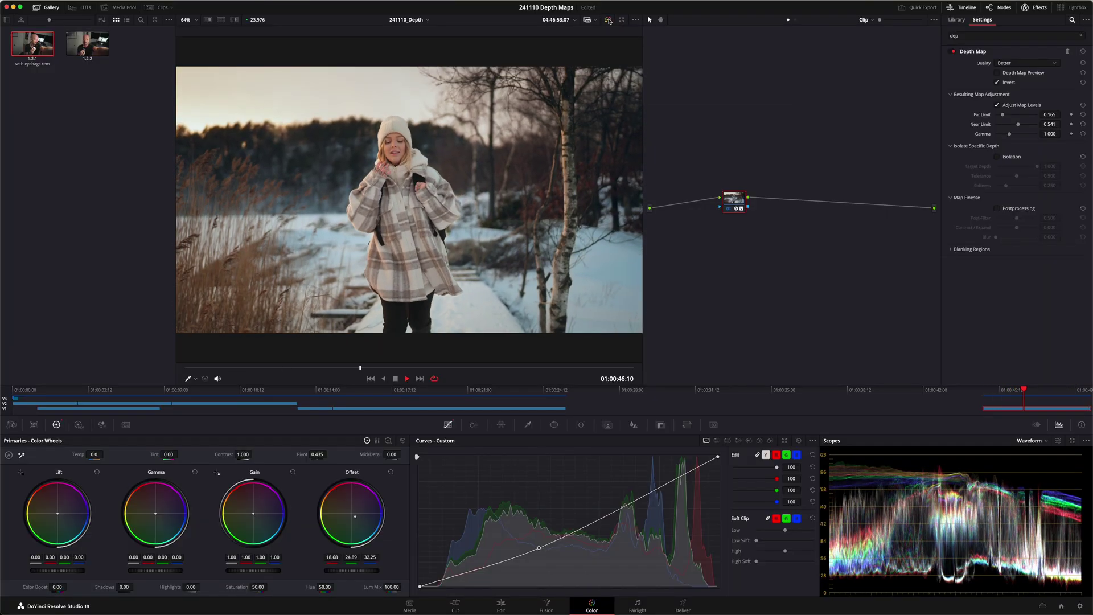
click(609, 21)
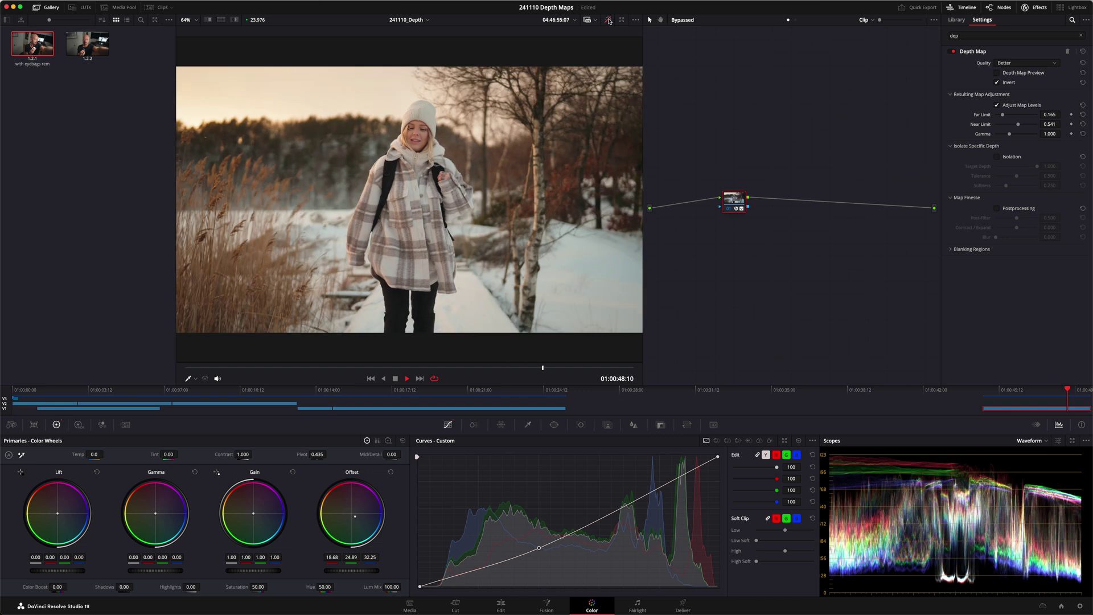
click(395, 380)
key(shift+d)
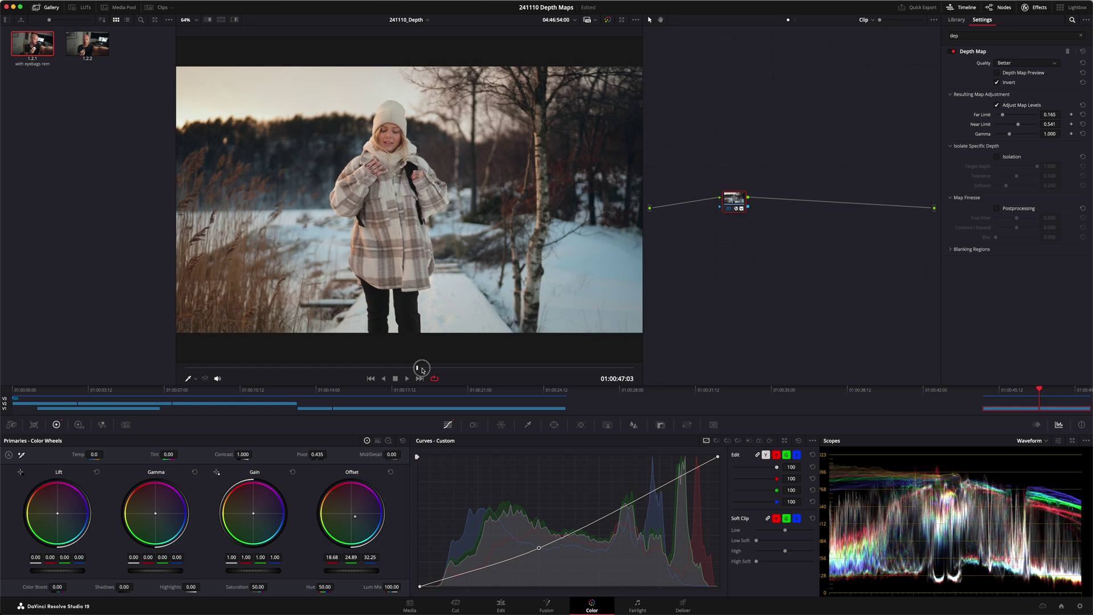
Blur the background with a Radius of 0.71 on all channels, and compare it with the bypassed grade during playback.
click(633, 425)
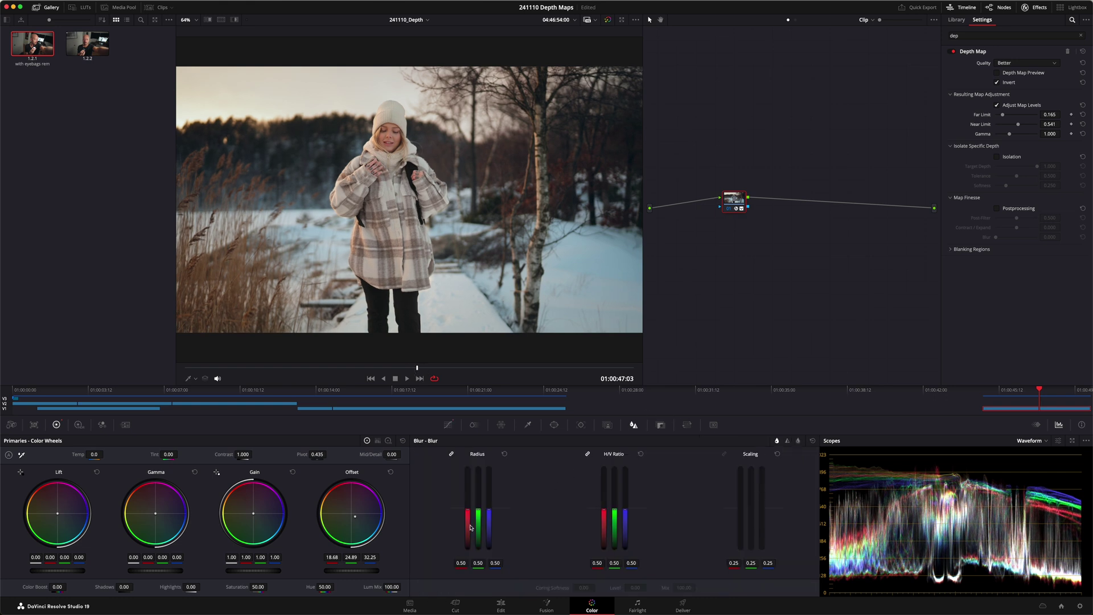
drag(489, 514, 486, 485)
key(space)
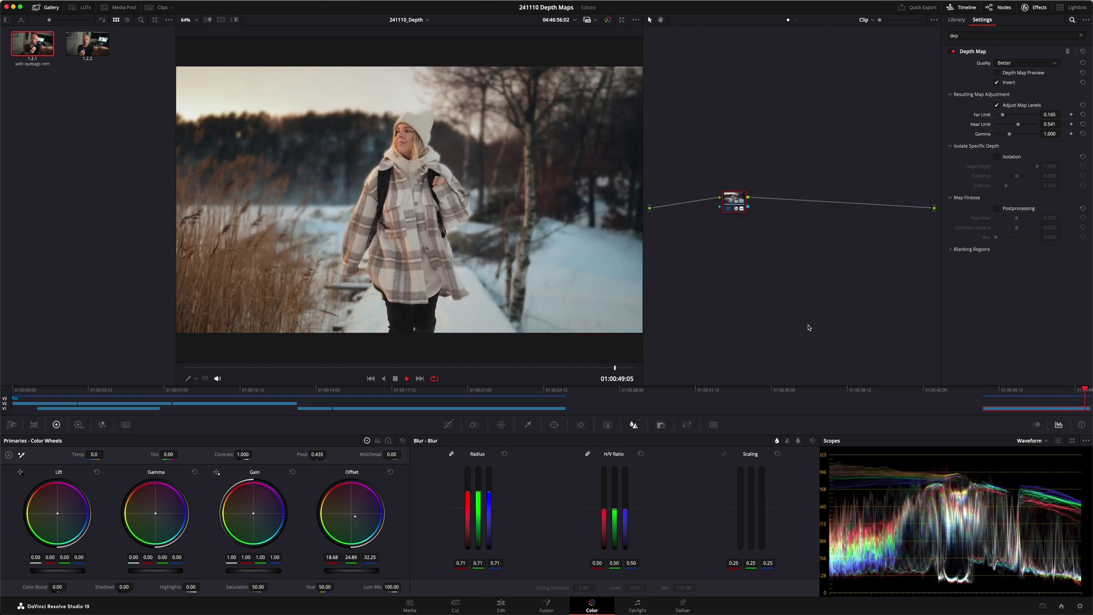
click(608, 20)
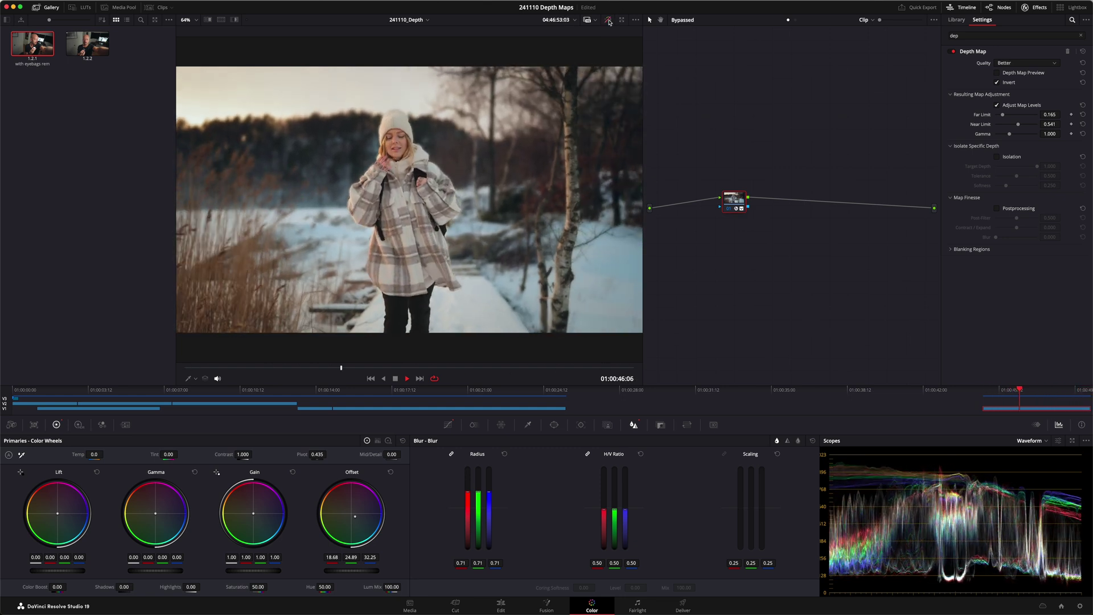
click(608, 21)
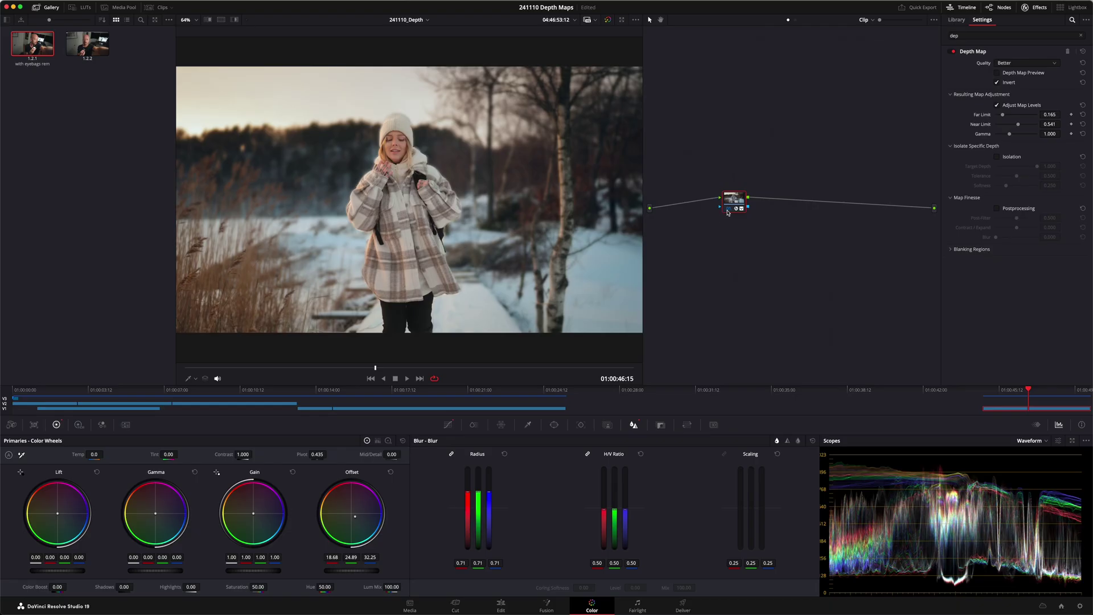
Disable the first node and add a serial node after it with the Depth Map effect applied.
click(728, 210)
key(alt+s)
drag(1001, 64, 771, 199)
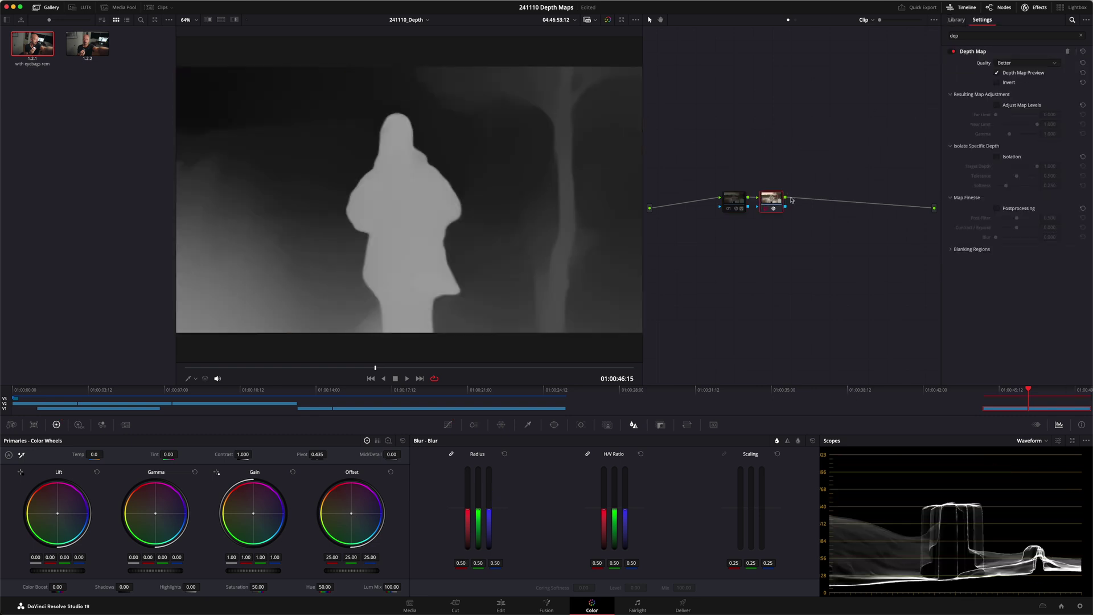
Isolate the woman in the depth map with Far Limit 0.238, Near Limit 0.651, Target Depth 1.000 and Tolerance 0.633.
click(1013, 106)
drag(996, 115, 1027, 127)
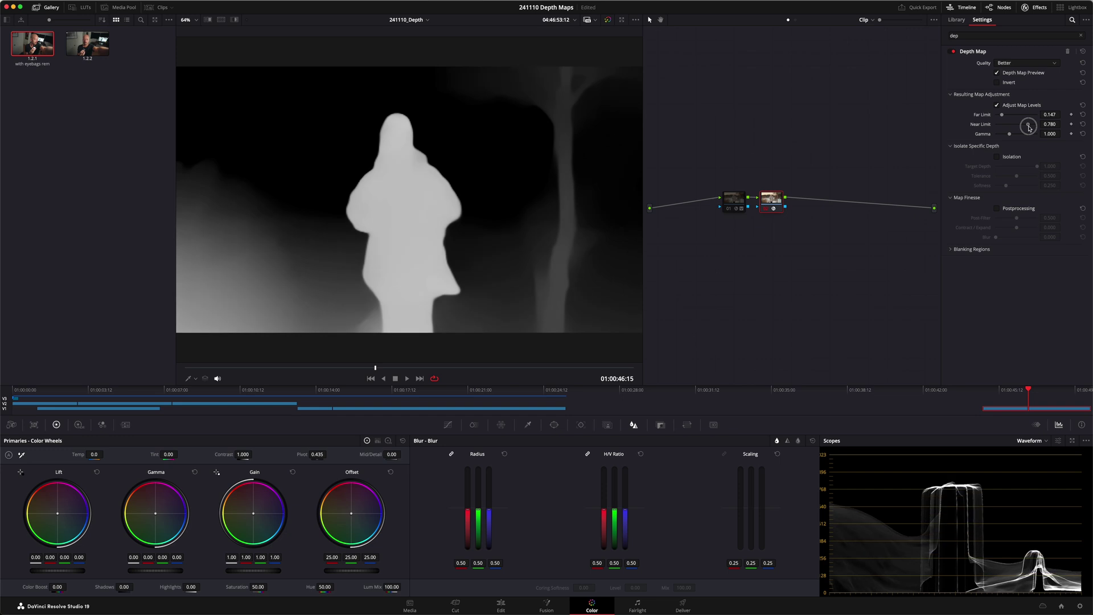
click(1000, 158)
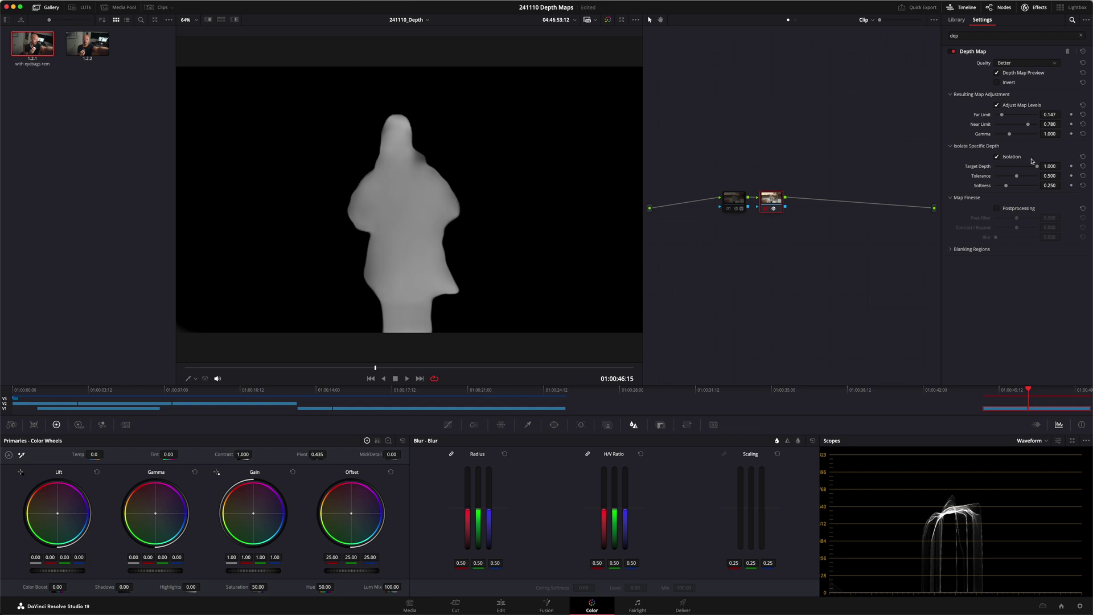
drag(1036, 167, 1021, 177)
drag(1001, 115, 1023, 124)
click(996, 209)
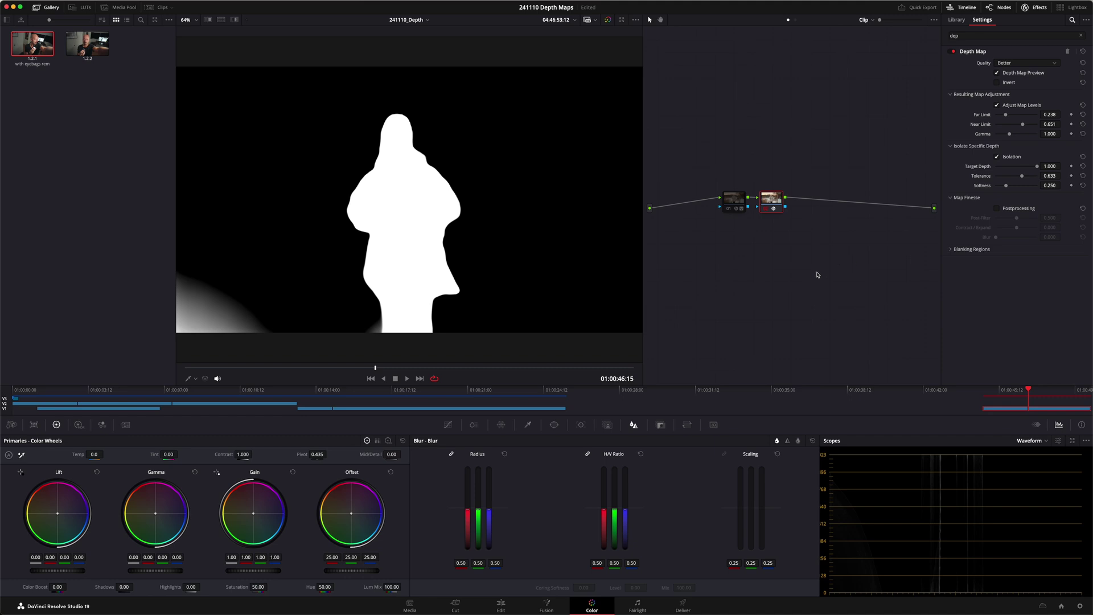
Switch to the Edit page and duplicate the winter hiking clip from Video 1 onto Video 3.
click(494, 601)
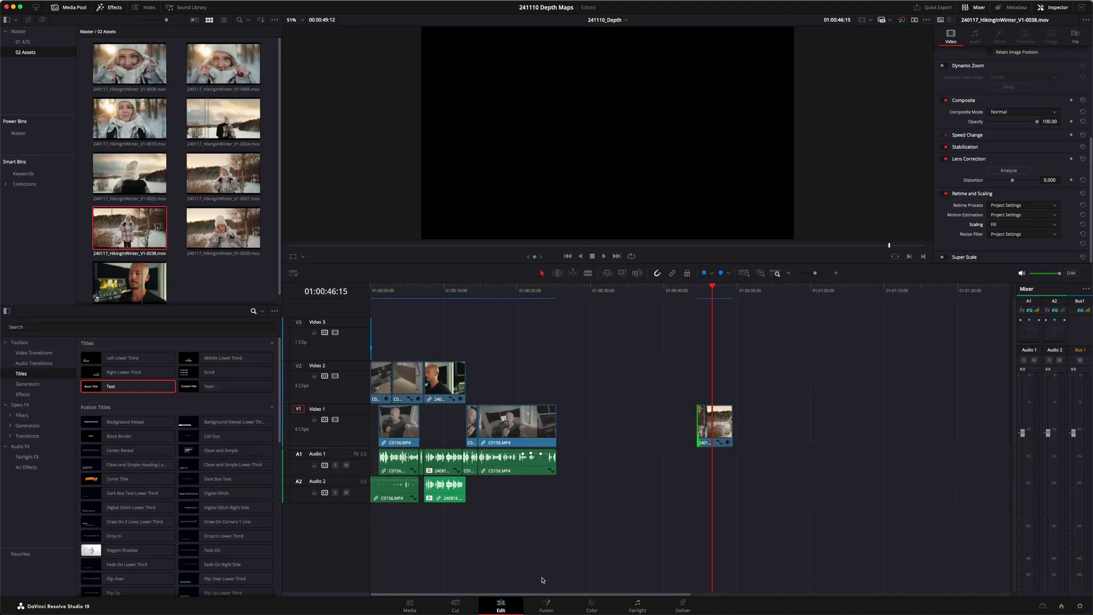
drag(711, 442, 725, 332)
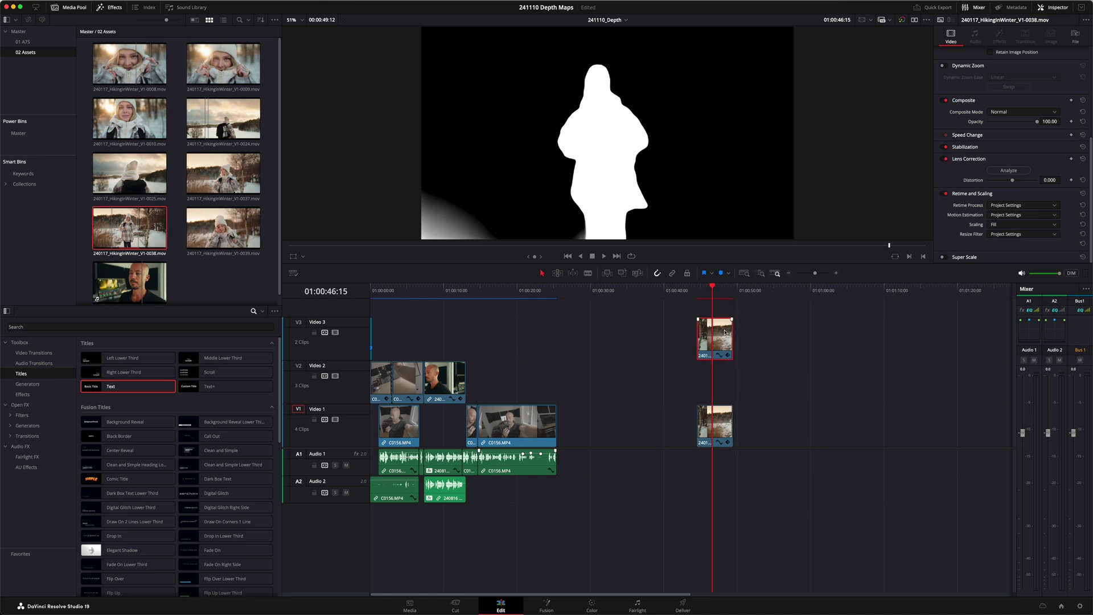
On the Color page, turn off Depth Map Preview, route the second node's key to a new alpha output, and disable the Depth Map effect.
click(591, 605)
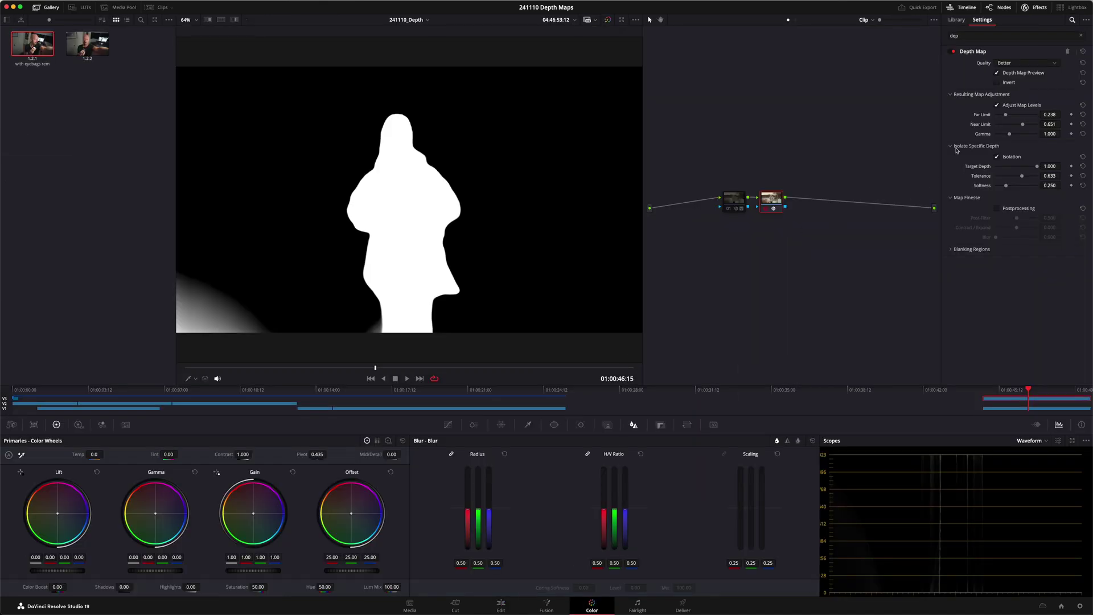
click(997, 73)
right_click(784, 277)
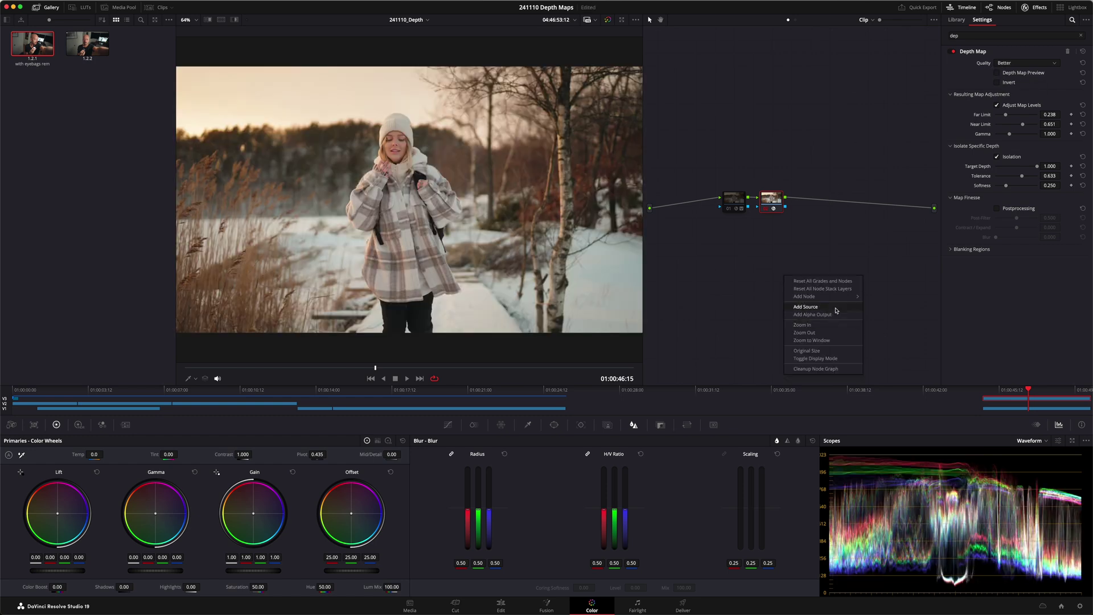
click(828, 314)
drag(786, 209, 934, 223)
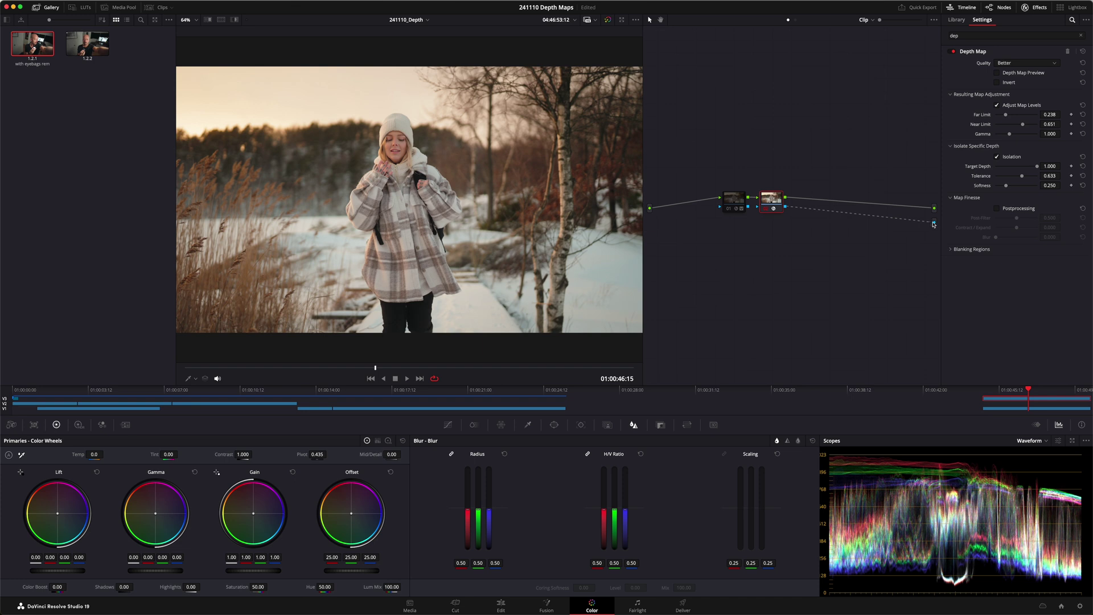
click(953, 52)
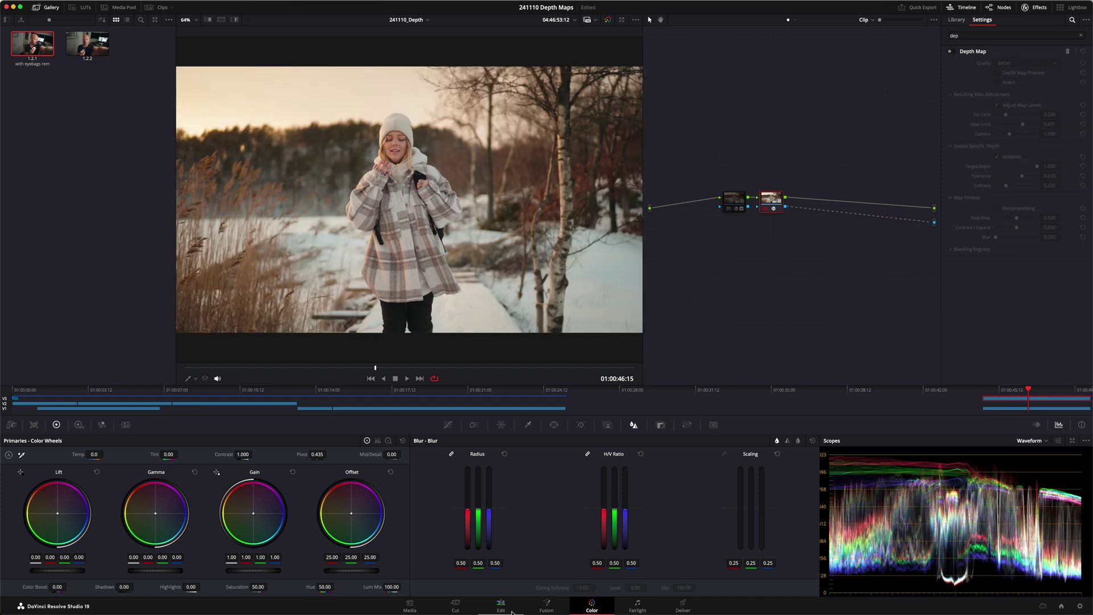
On the Edit page, place a Text title on Video 2 between the hiking clips, set its size to 644, and check it with Video 3 hidden.
click(512, 611)
drag(165, 386, 703, 378)
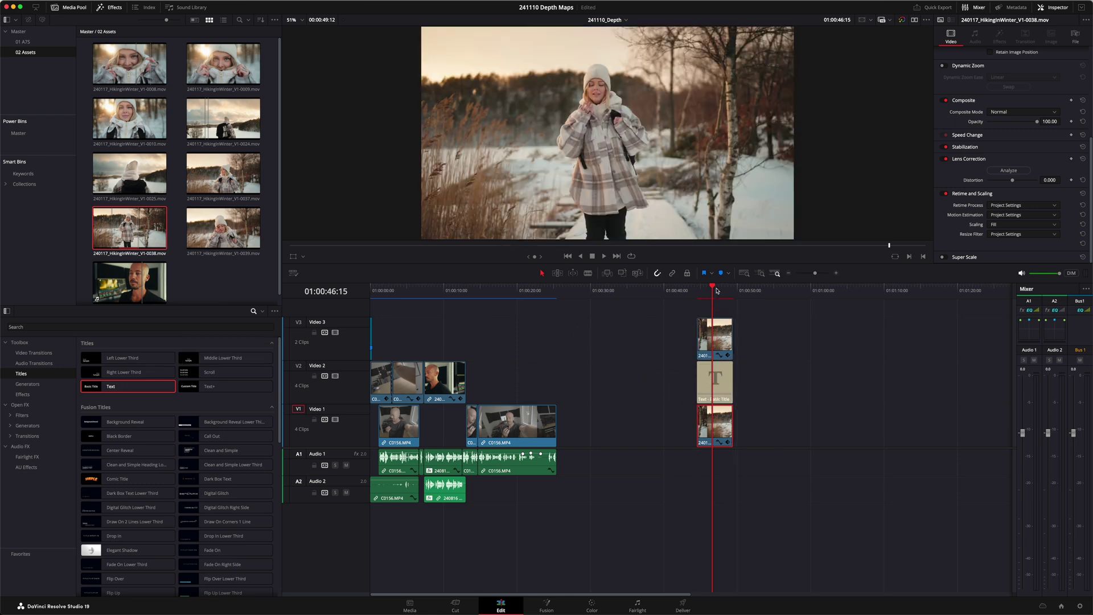
click(715, 386)
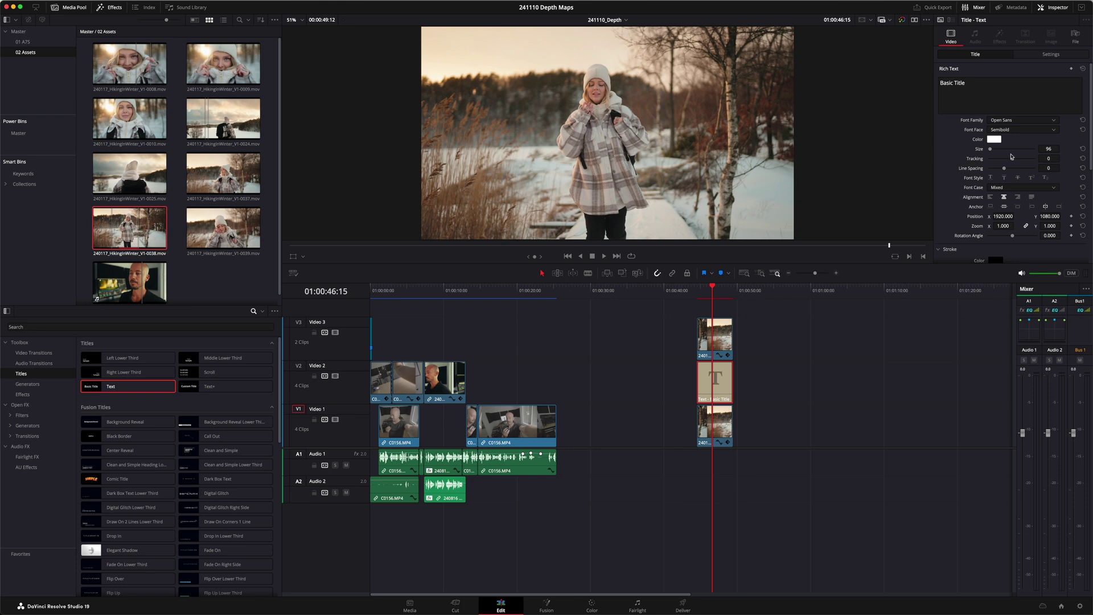
drag(991, 149, 996, 151)
click(335, 333)
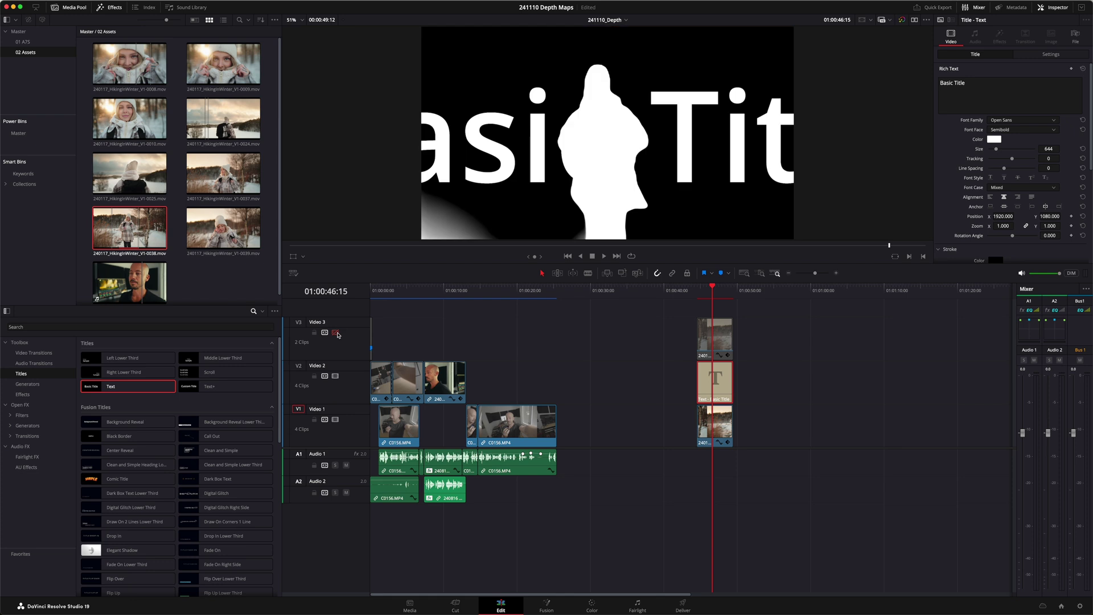
click(337, 335)
On the Color page, re-enable Depth Map on the Video 3 hiking clip and disable it on the Video 1 clip.
click(714, 337)
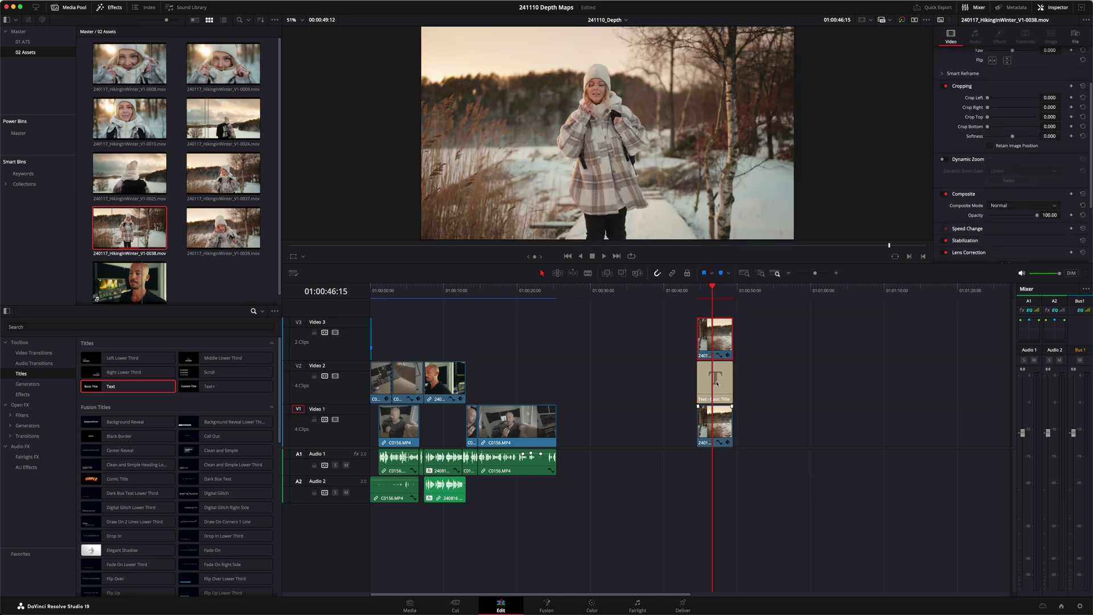
click(592, 604)
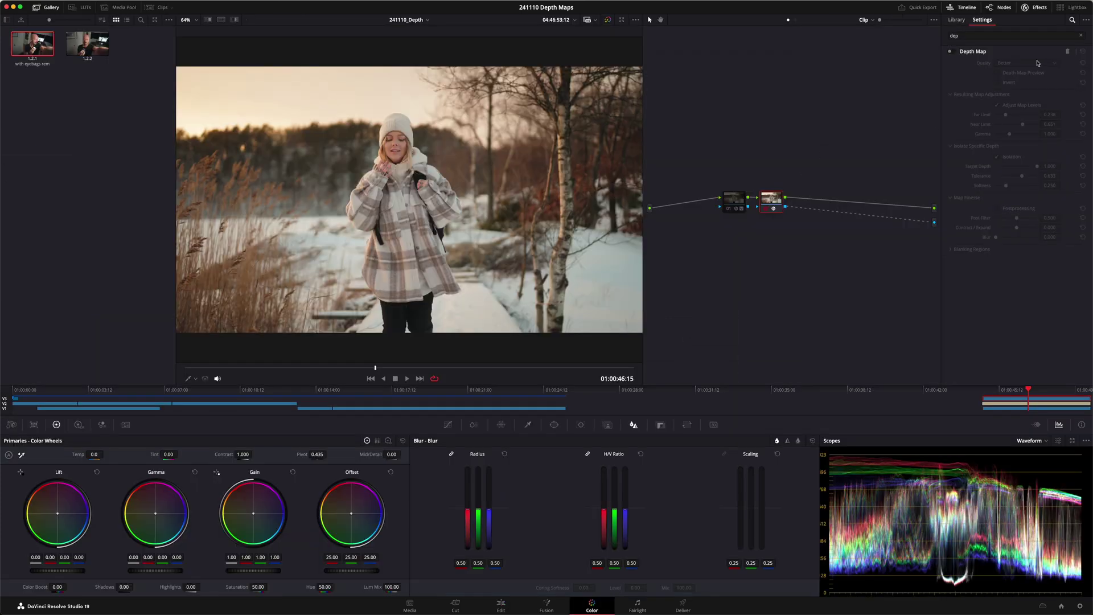
click(950, 51)
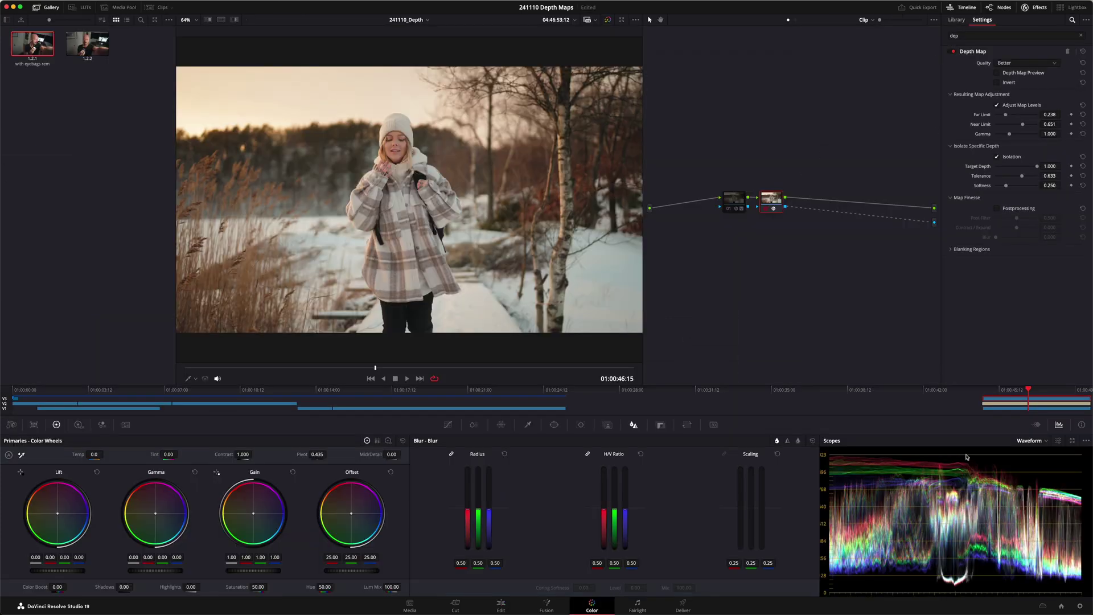
click(990, 408)
click(990, 411)
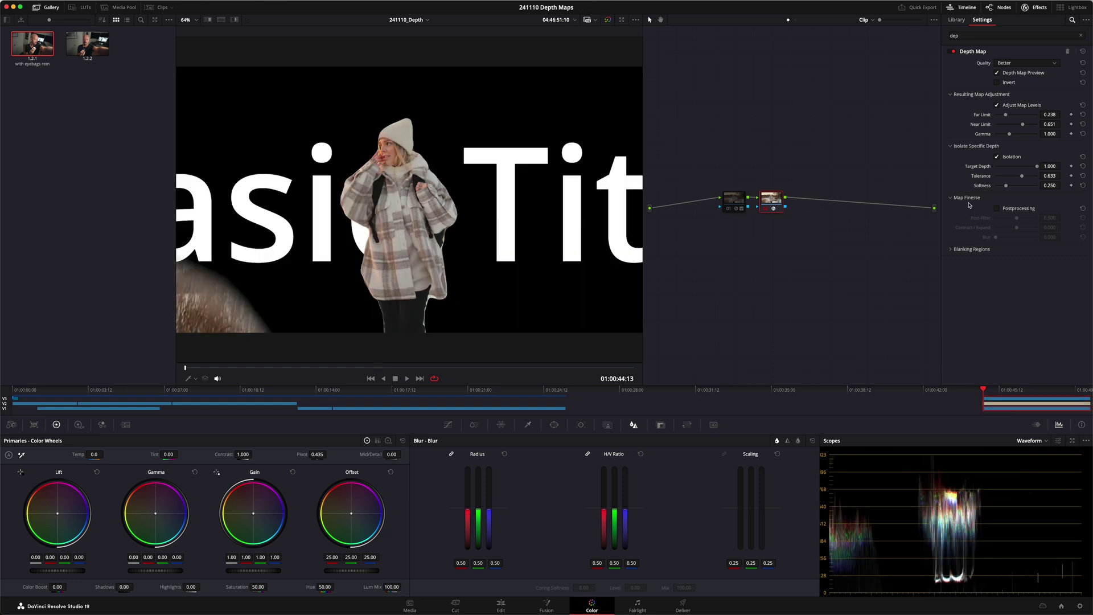
click(951, 52)
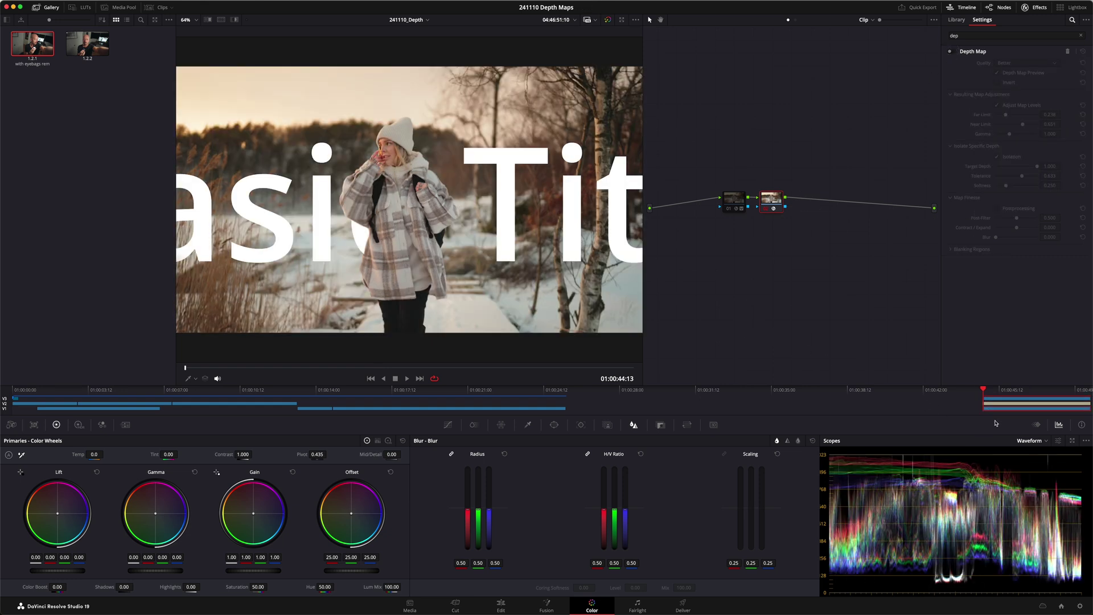
On the Edit page, shrink the title until "Basic Title" fits inside the frame, and scrub through the composite.
click(500, 606)
click(708, 291)
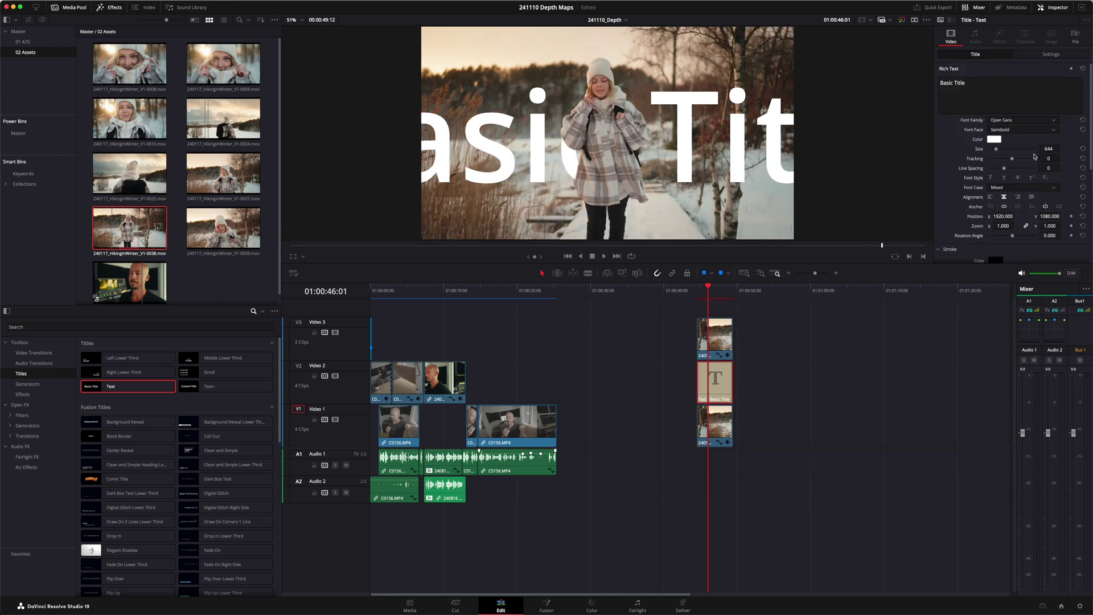
drag(1041, 150, 916, 154)
click(784, 342)
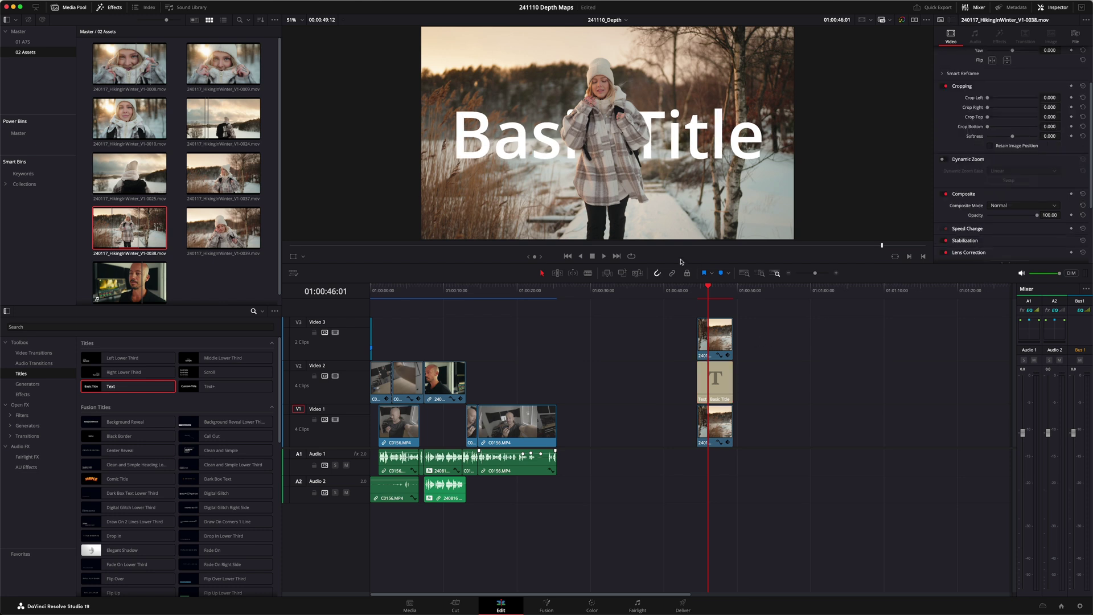
drag(704, 287, 712, 288)
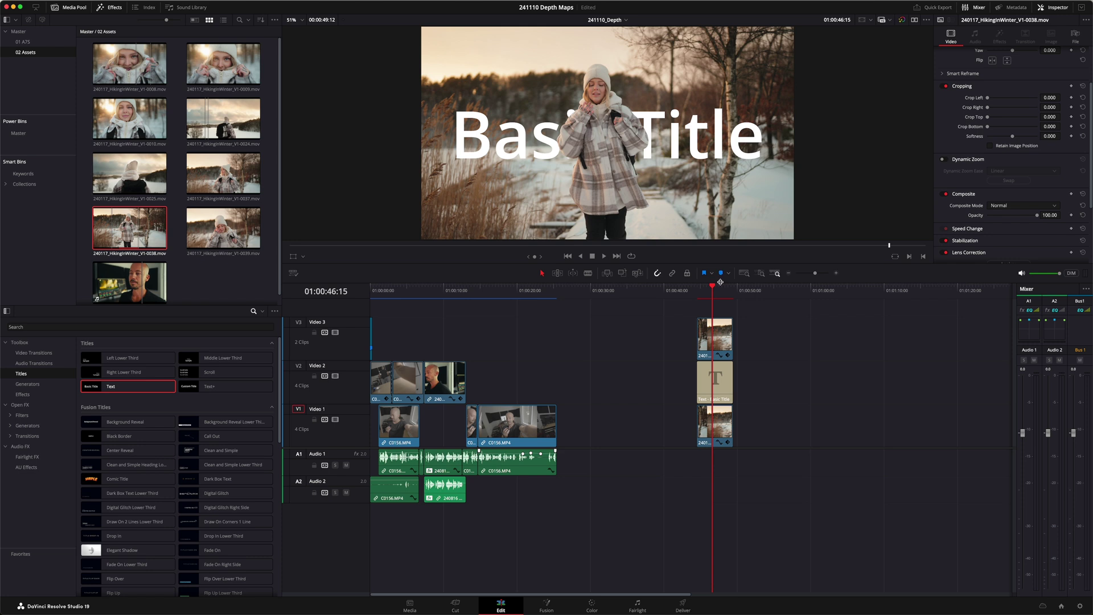
In the Video 3 clip's Depth Map, turn off Isolation and set Far Limit to 0.165 and Near Limit to 0.403.
click(592, 606)
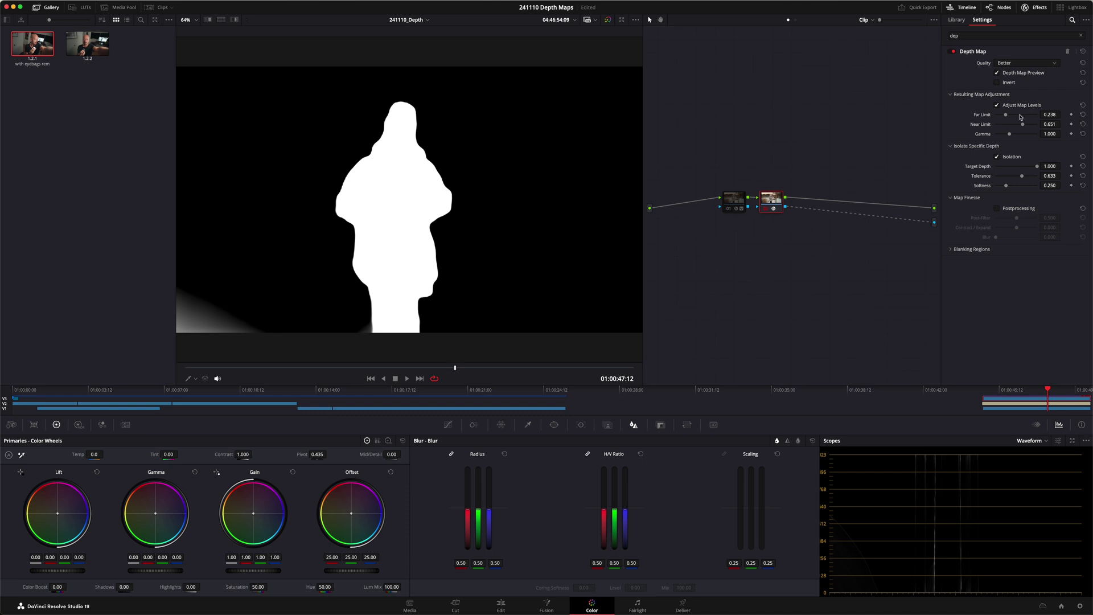
click(997, 157)
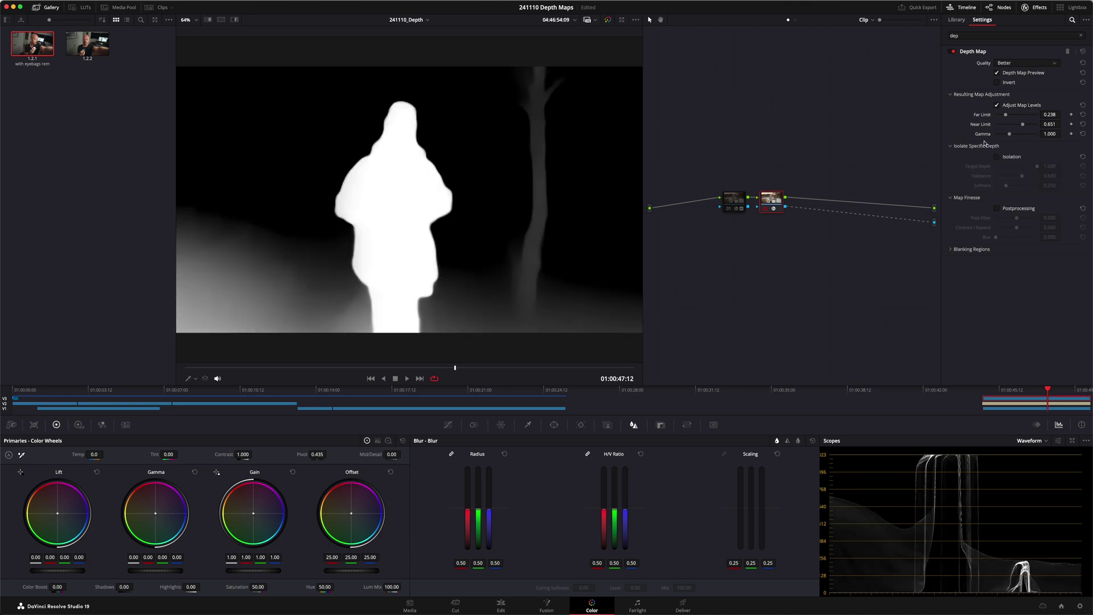
mouse_move(1022, 125)
mouse_down()
mouse_move(997, 120)
mouse_move(1010, 118)
mouse_up()
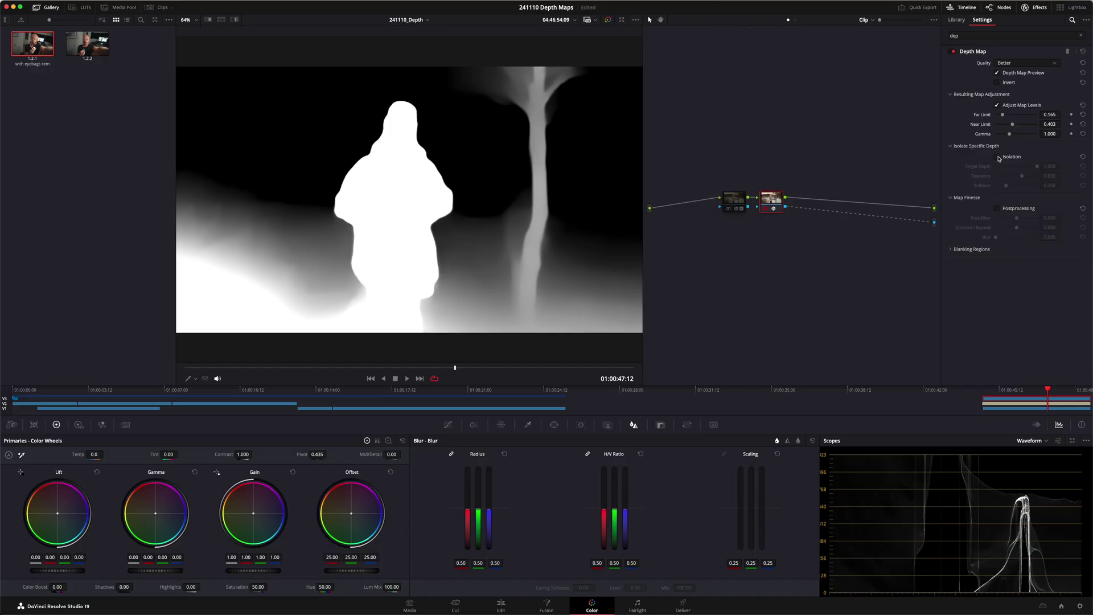
Refine the depth map with Postprocessing at Post-Filter 1.000 and Contract/Expand -0.248, and turn off Depth Map Preview.
click(997, 208)
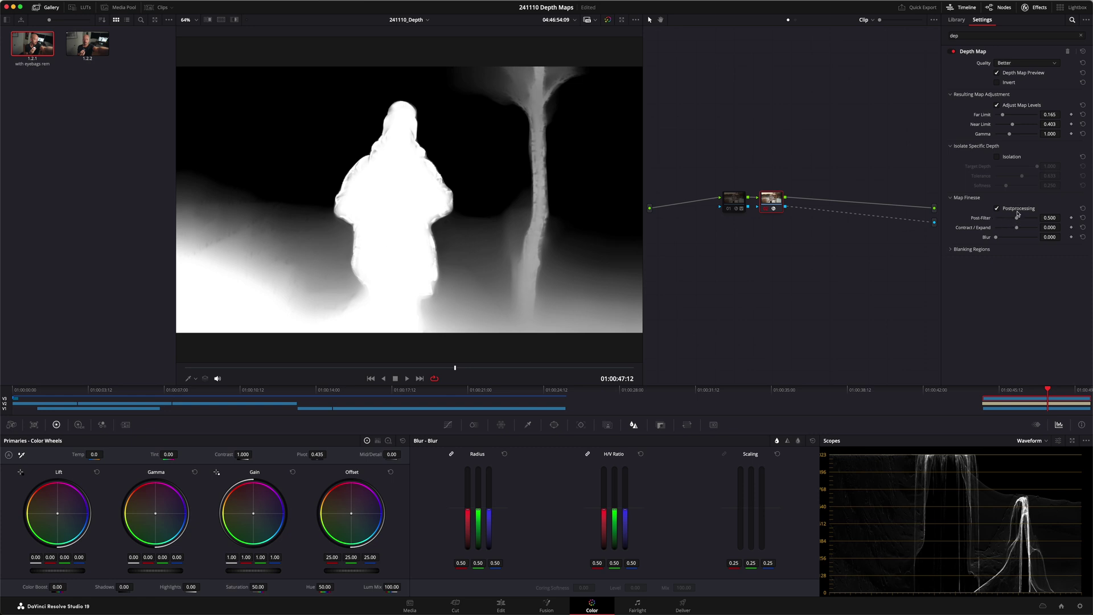
drag(1018, 221, 1055, 221)
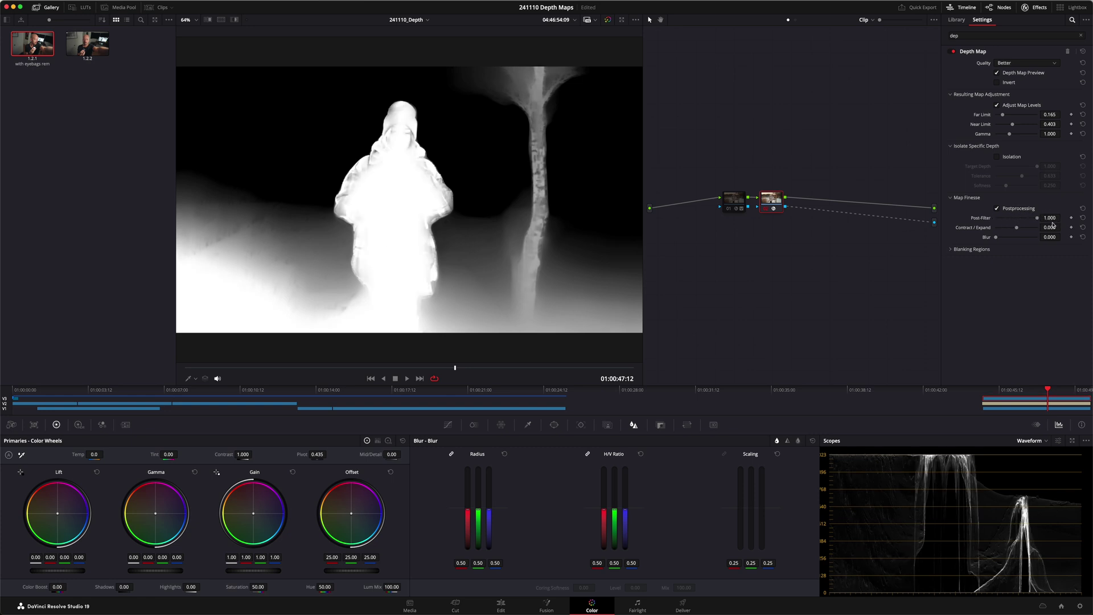
drag(1016, 229, 1023, 229)
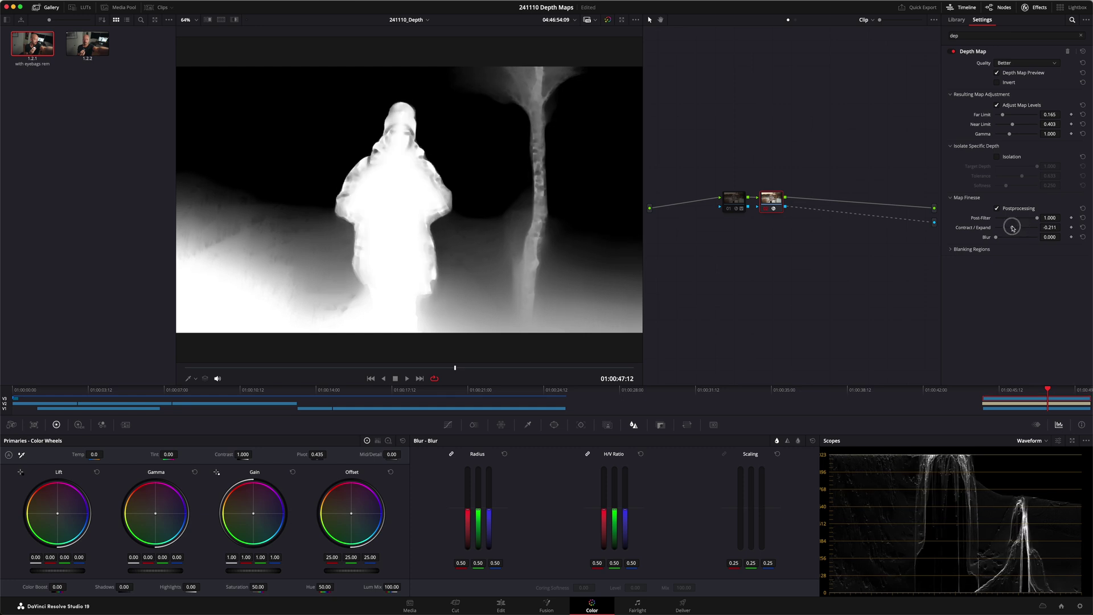
drag(1013, 228, 1011, 228)
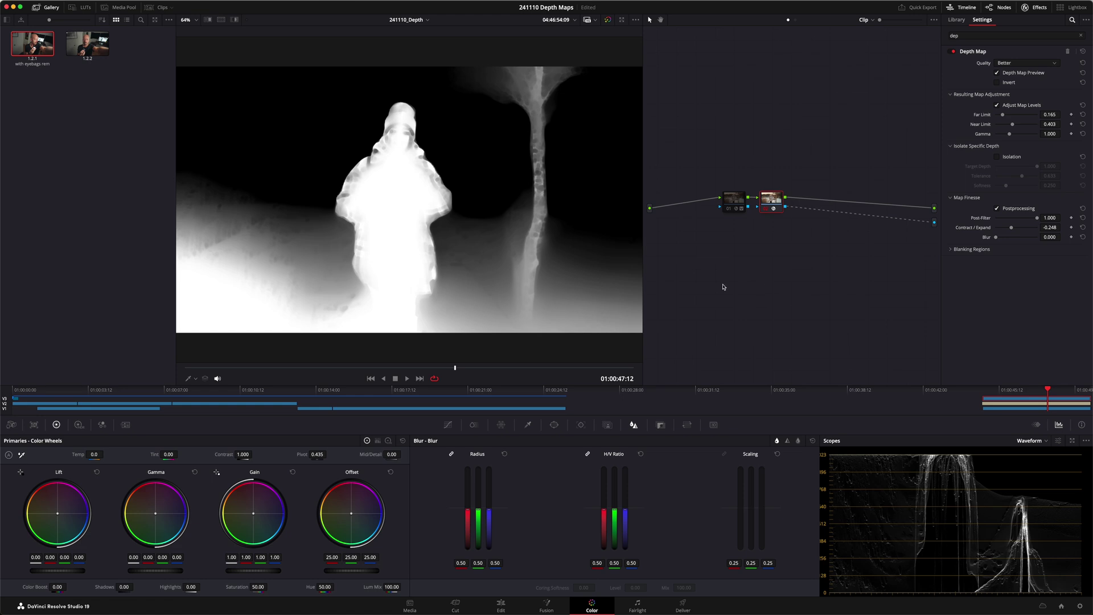
click(996, 72)
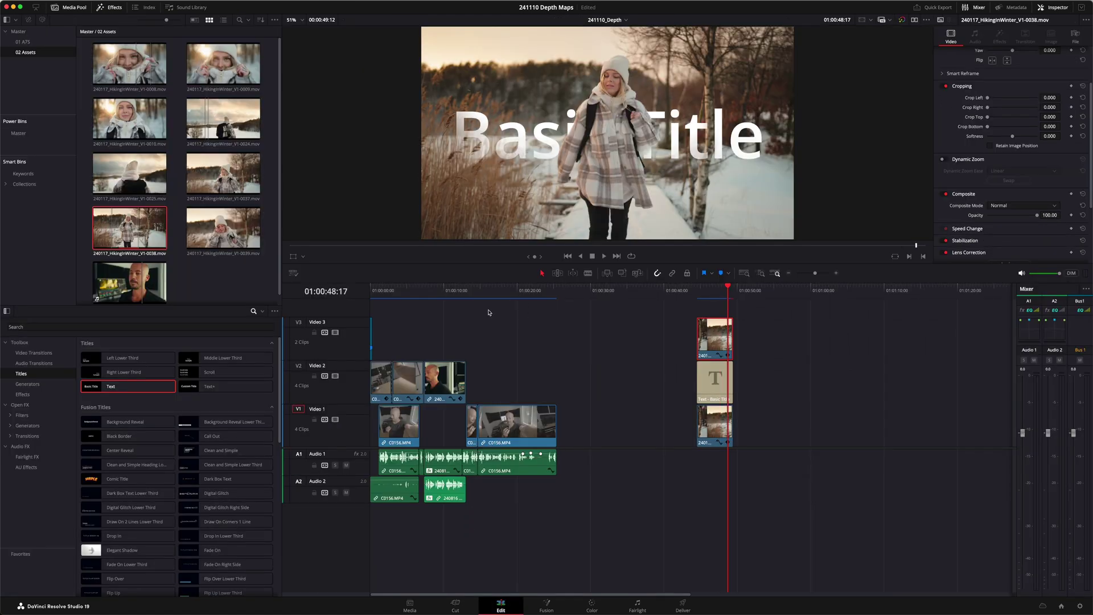
Enlarge the title to size 407, move it slightly down in the frame, and return to the Color page.
drag(990, 149, 994, 153)
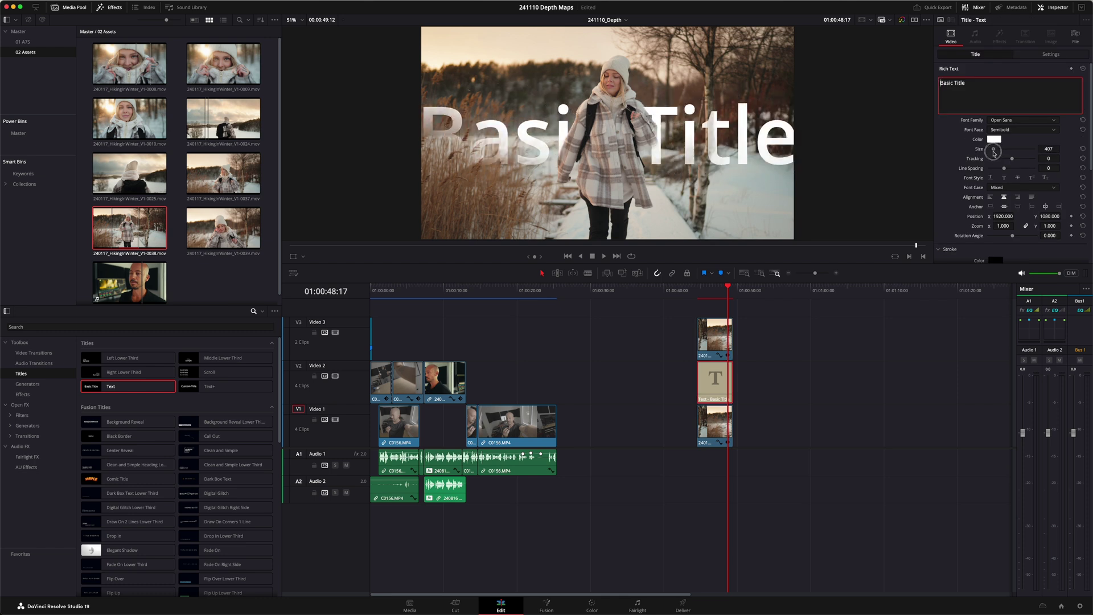
mouse_move(1054, 217)
mouse_down()
mouse_move(963, 223)
mouse_move(1051, 217)
mouse_up()
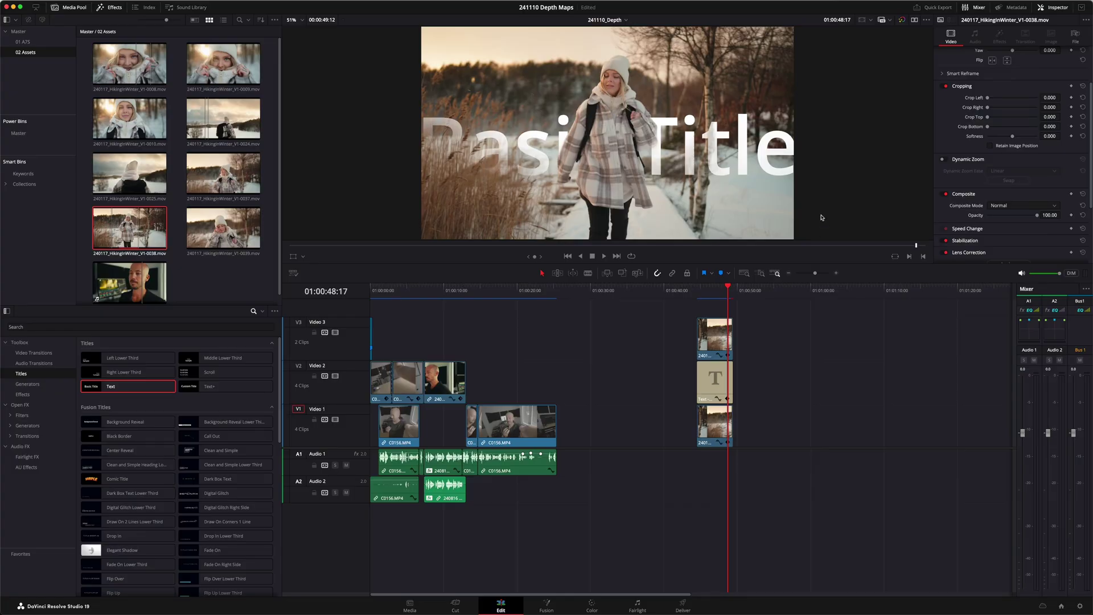
click(591, 606)
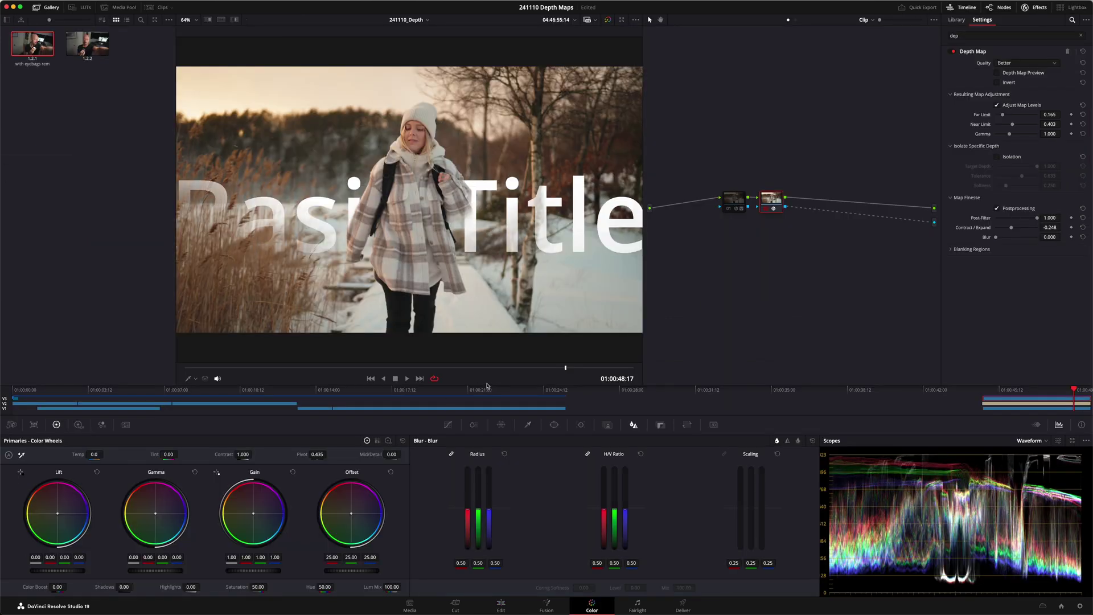